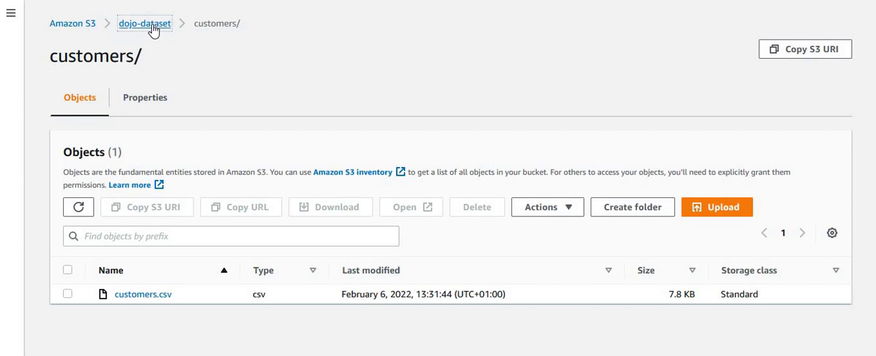
# - Look into the sales folder of the dojo-dataset bucket and return to the bucket's top level
pyautogui.click(152, 25)
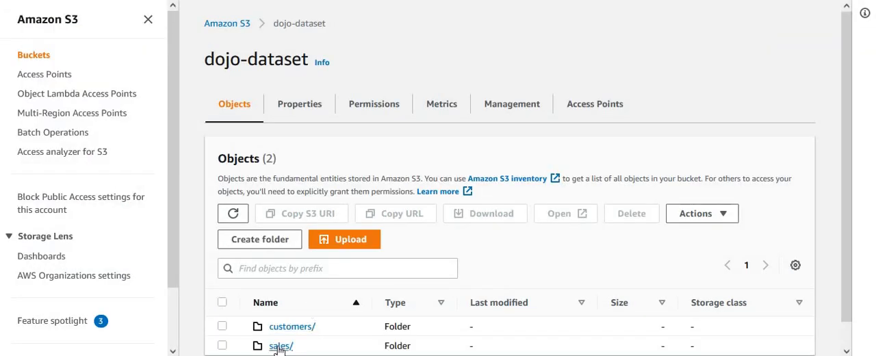
pyautogui.click(281, 346)
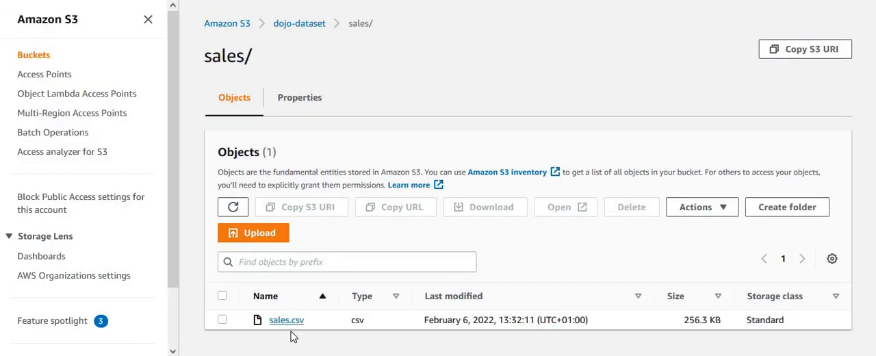
pyautogui.click(290, 31)
pyautogui.click(149, 20)
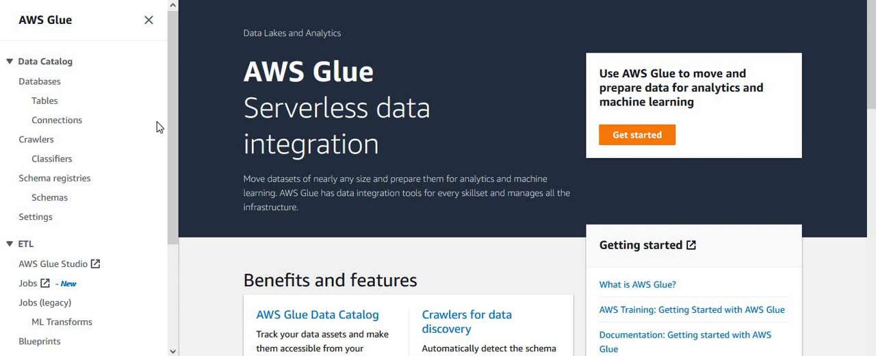
# - In the AWS Glue Data Catalog, create a database named dojodatabase
pyautogui.click(43, 84)
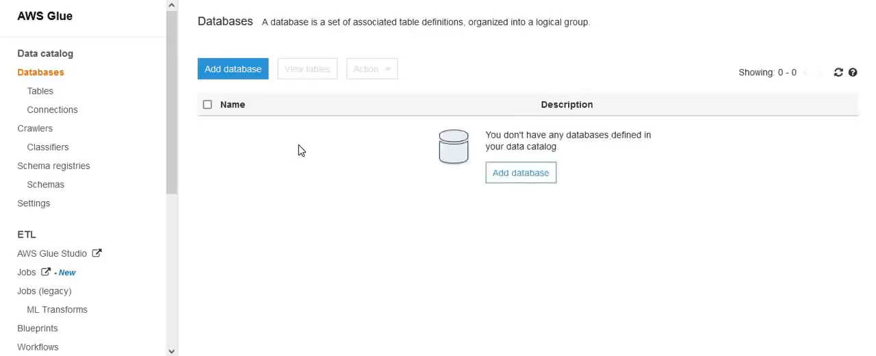
pyautogui.click(233, 69)
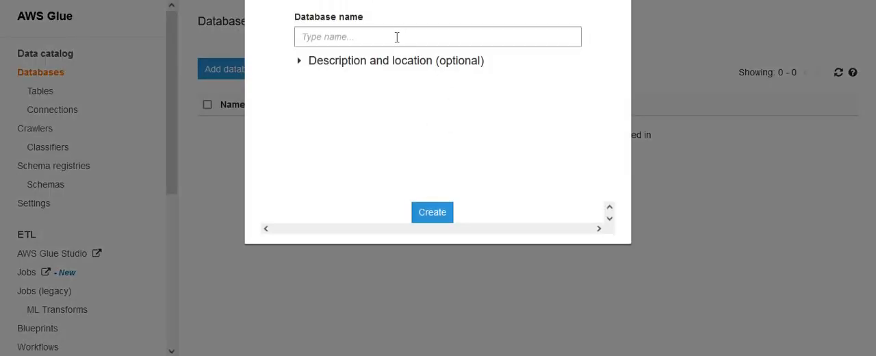
pyautogui.tripleClick(466, 17)
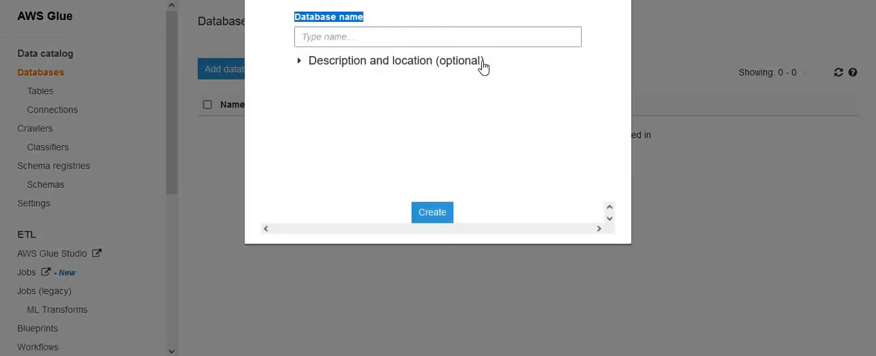
pyautogui.click(454, 45)
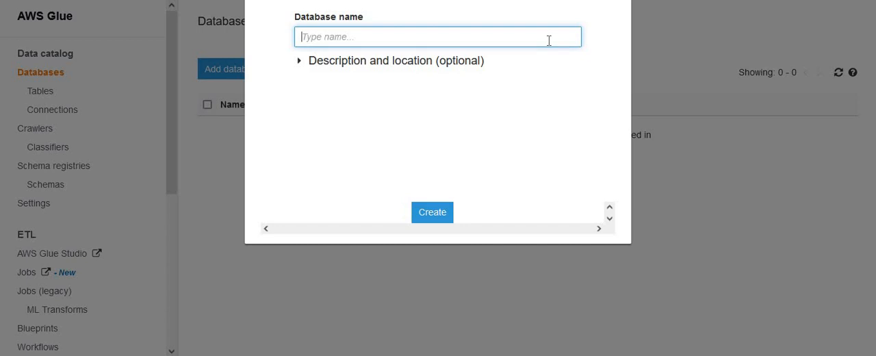
pyautogui.write('dojodatabase')
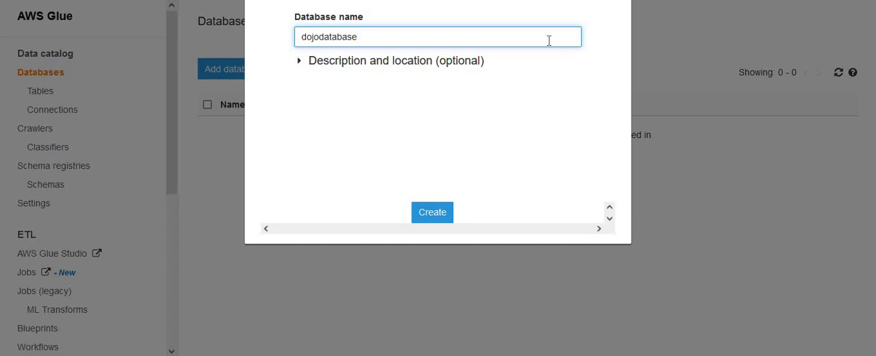
pyautogui.click(434, 215)
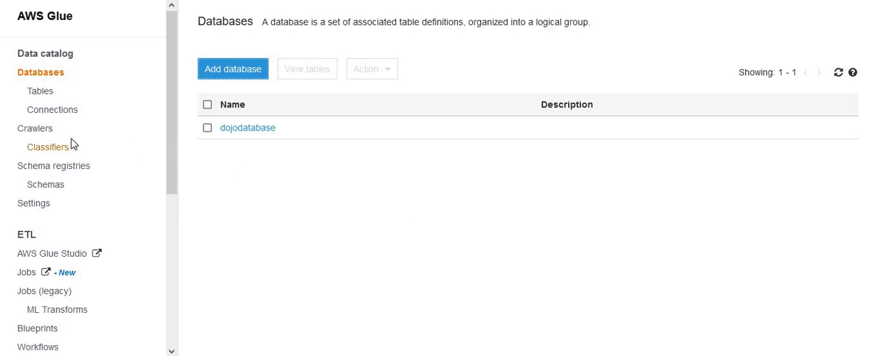
# - Start a new Glue crawler and name it s3datacrawler
pyautogui.click(38, 129)
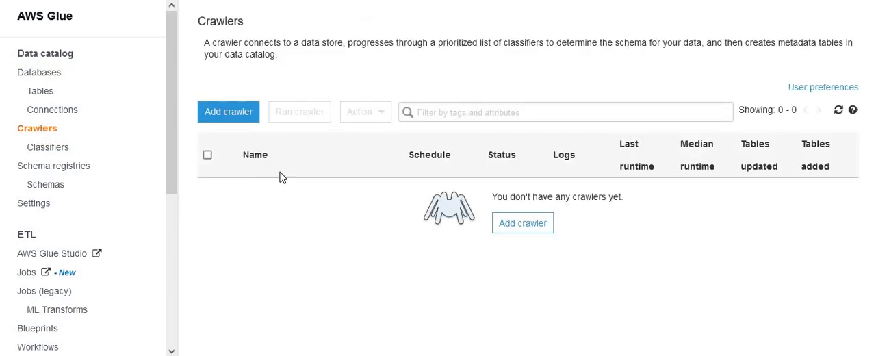
pyautogui.click(230, 115)
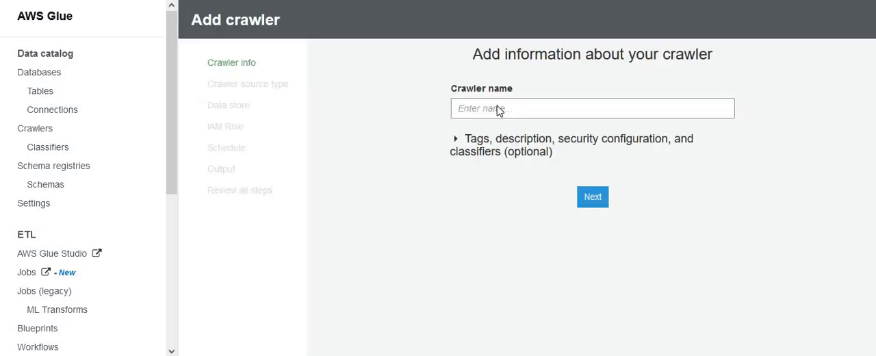
pyautogui.click(505, 108)
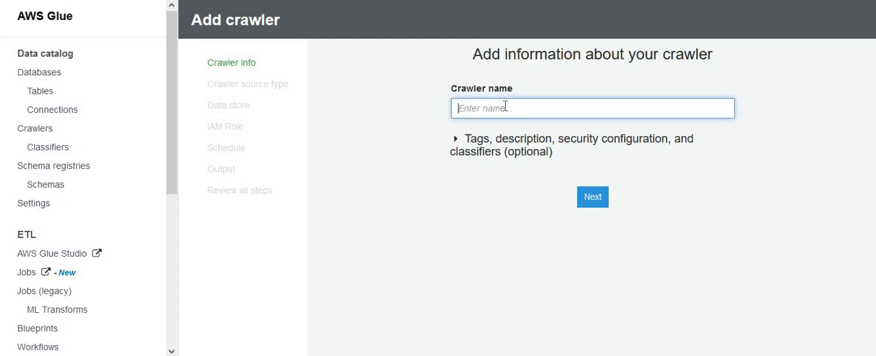
pyautogui.write('s3')
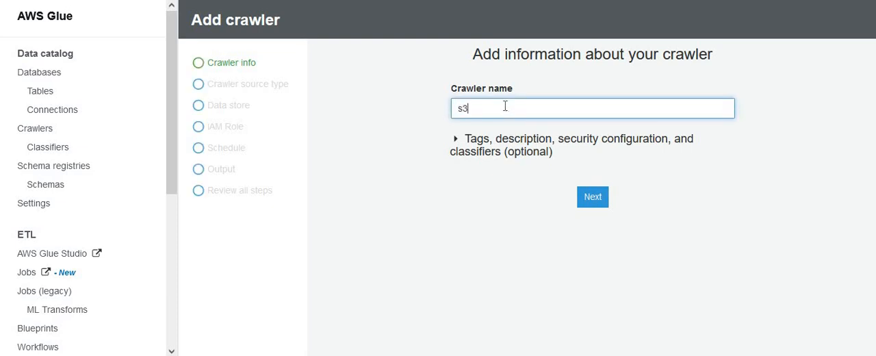
pyautogui.write('craw')
pyautogui.press('Left')
pyautogui.press('Left')
pyautogui.press('Left')
pyautogui.press('Left')
pyautogui.press('Left')
pyautogui.press('Left')
pyautogui.press('Left')
pyautogui.write('data')
pyautogui.click(592, 197)
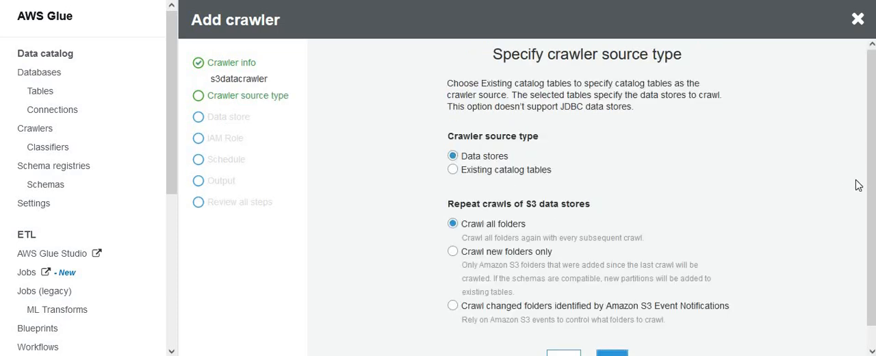
# - Keep data stores with all folders crawled as the source, include the S3 path s3://dojo-dataset, and add no other data store
pyautogui.scroll(-1, 870, 198)
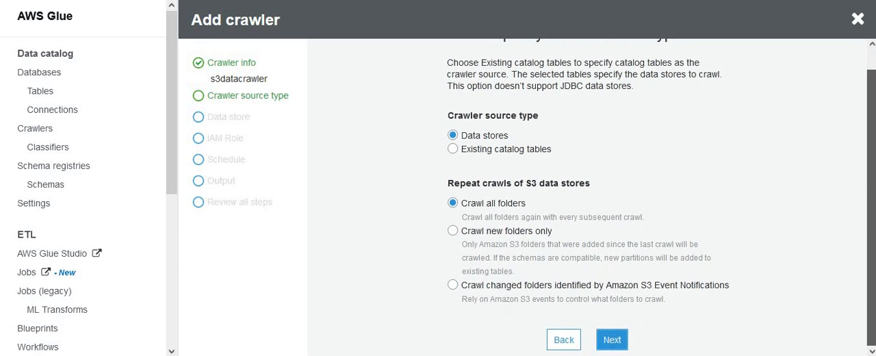
pyautogui.click(612, 340)
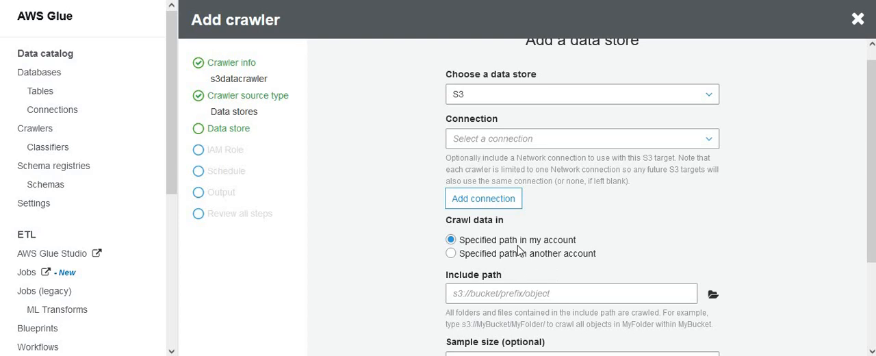
pyautogui.click(713, 296)
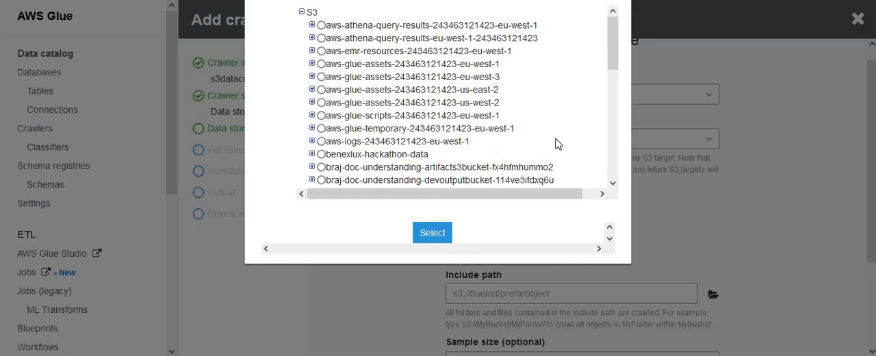
pyautogui.scroll(-3, 457, 113)
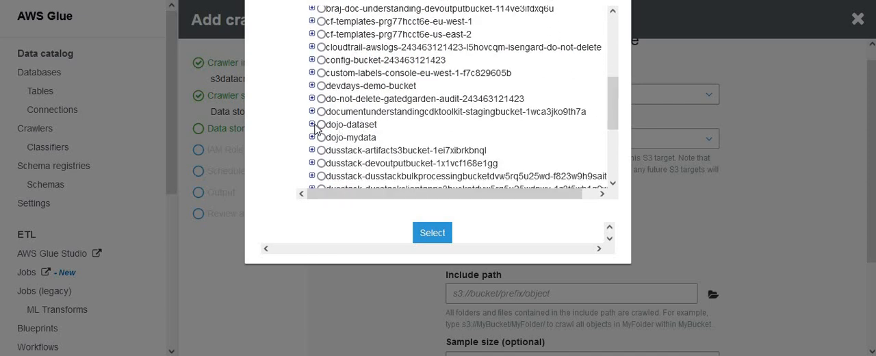
pyautogui.click(311, 125)
pyautogui.click(321, 124)
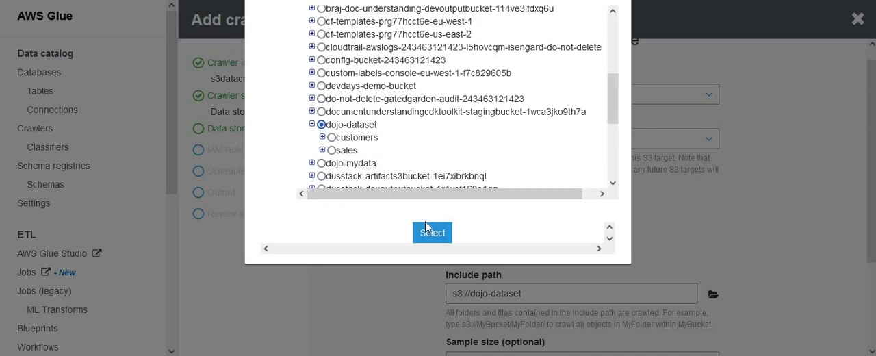
pyautogui.click(431, 233)
pyautogui.moveTo(528, 293); pyautogui.dragTo(441, 294)
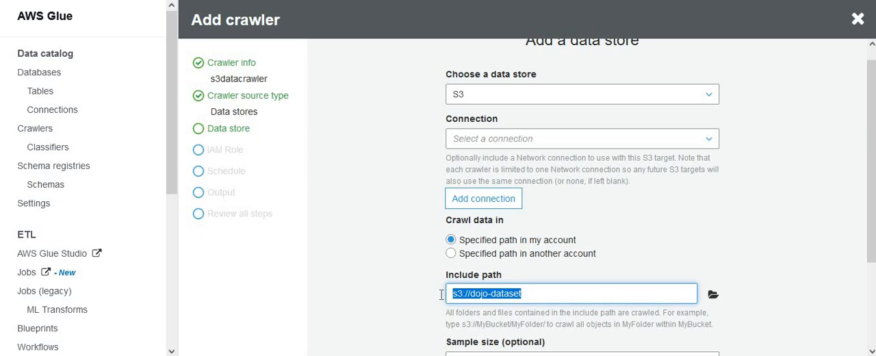
pyautogui.click(791, 290)
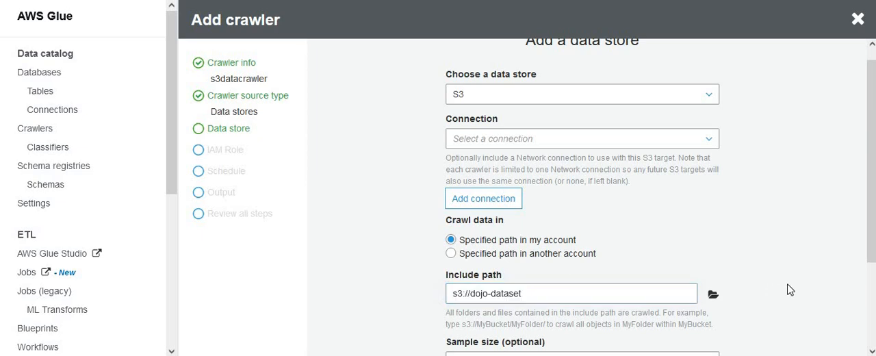
pyautogui.moveTo(870, 246); pyautogui.dragTo(870, 330)
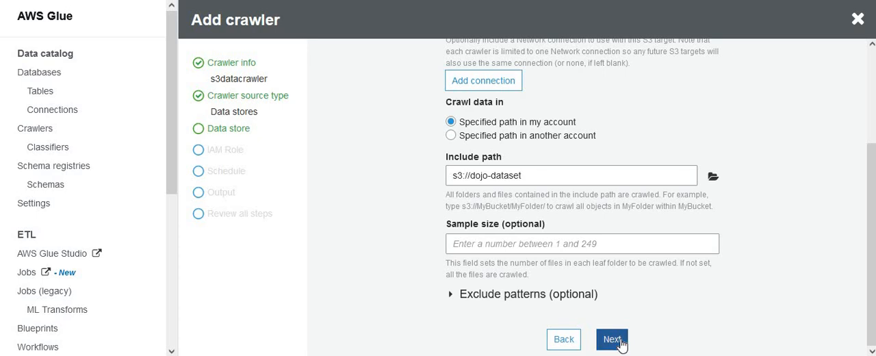
pyautogui.click(613, 340)
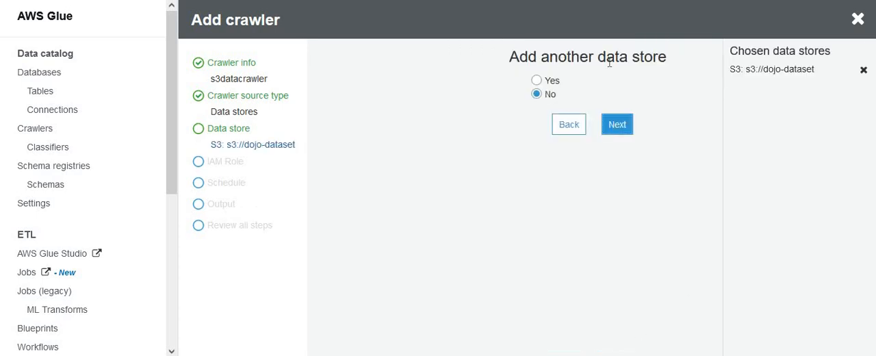
pyautogui.click(620, 127)
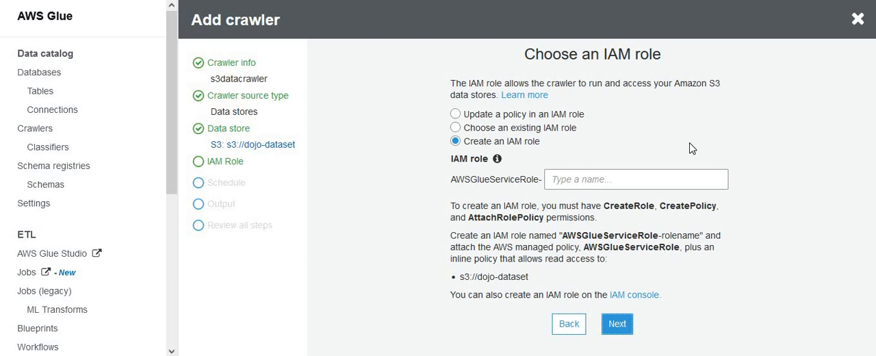
# - Assign the existing IAM role dojo-glue-role to the crawler and keep its schedule as Run on demand
pyautogui.click(496, 133)
pyautogui.click(551, 179)
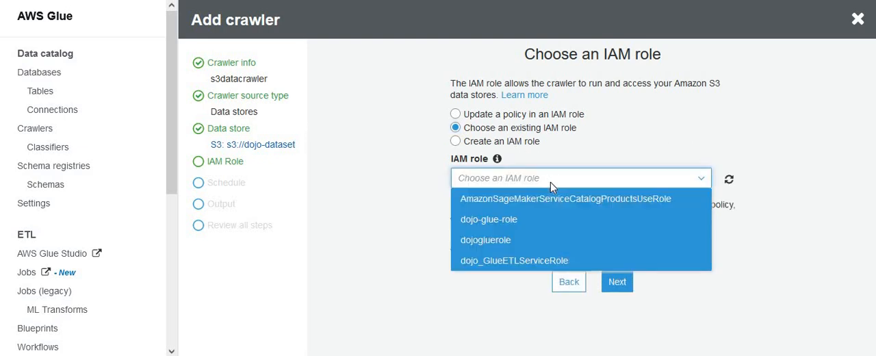
pyautogui.click(489, 219)
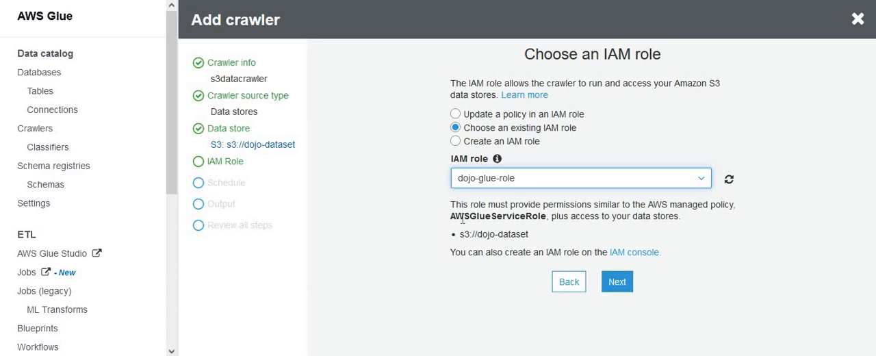
pyautogui.click(620, 286)
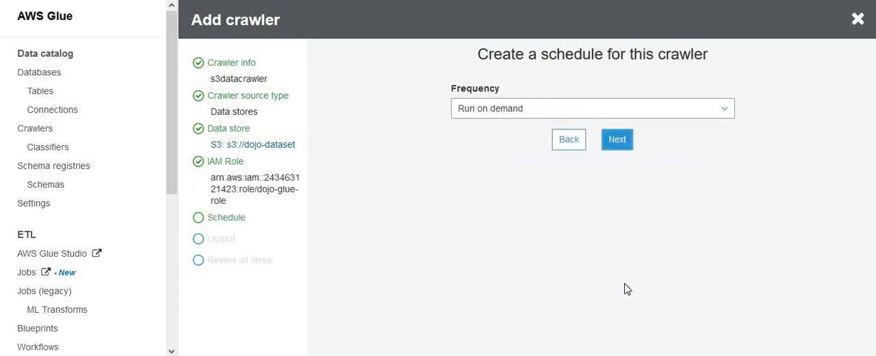
pyautogui.click(615, 146)
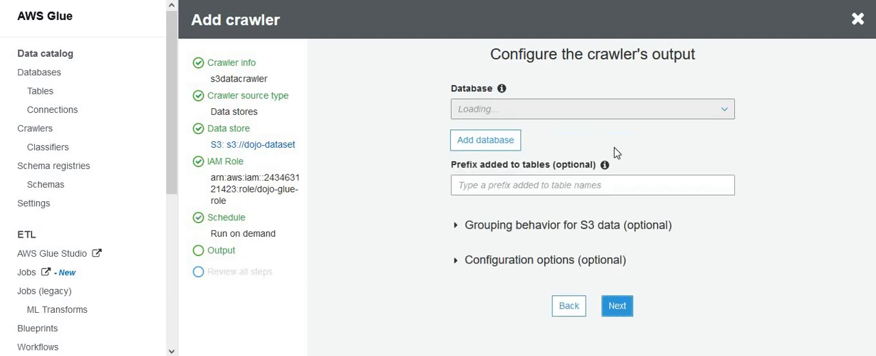
# - Set dojodatabase as the crawler's output database and finish creating the crawler
pyautogui.click(578, 111)
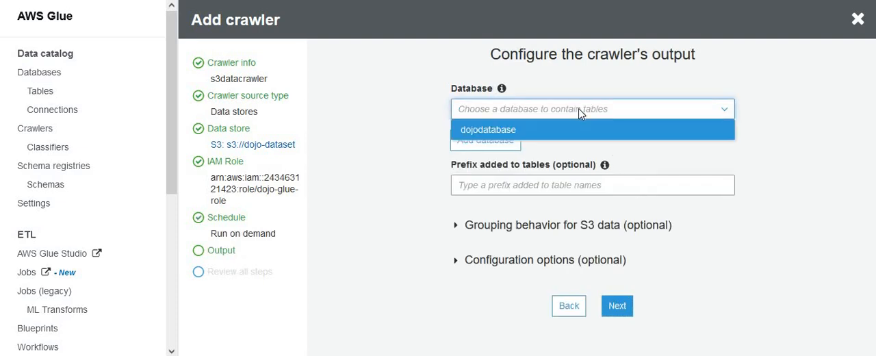
pyautogui.click(537, 137)
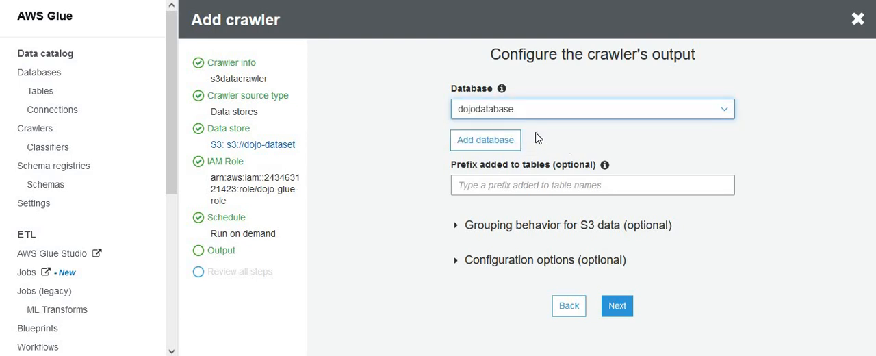
pyautogui.click(618, 306)
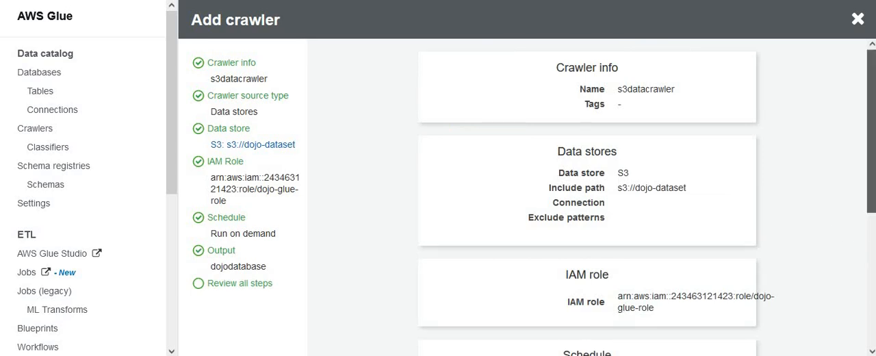
pyautogui.scroll(-3, 719, 238)
pyautogui.scroll(-2, 587, 205)
pyautogui.click(609, 340)
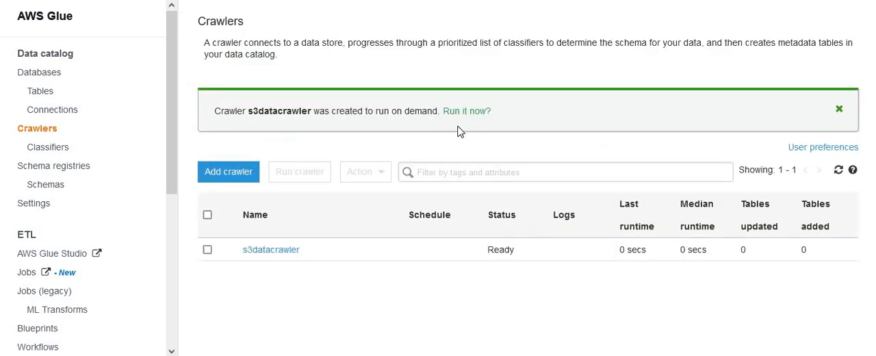
# - Run the s3datacrawler crawler and refresh the crawler list
pyautogui.click(469, 117)
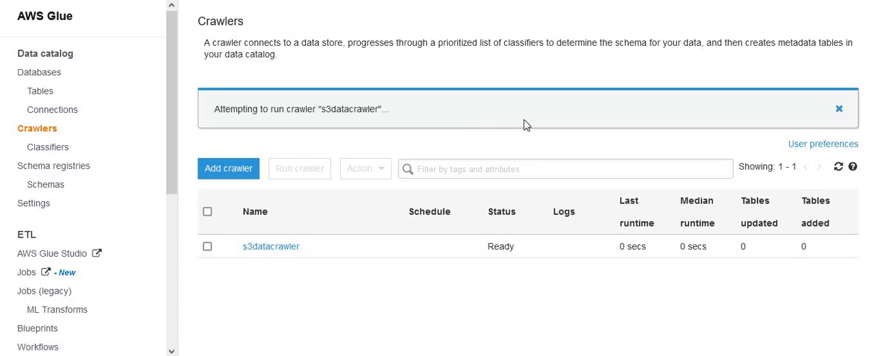
pyautogui.click(838, 168)
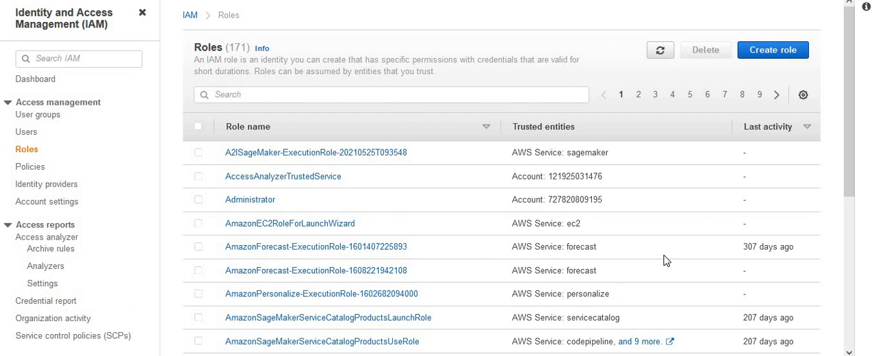
# - Start a new IAM role trusted by an AWS service, with Redshift - Customizable as its use case, and proceed to permissions
pyautogui.click(783, 60)
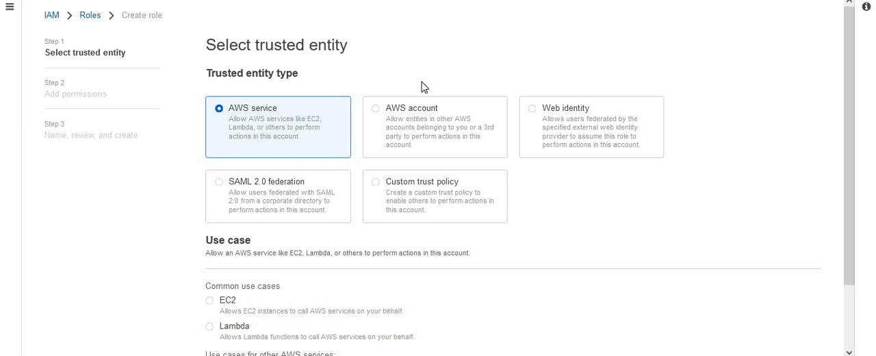
pyautogui.scroll(-2, 857, 164)
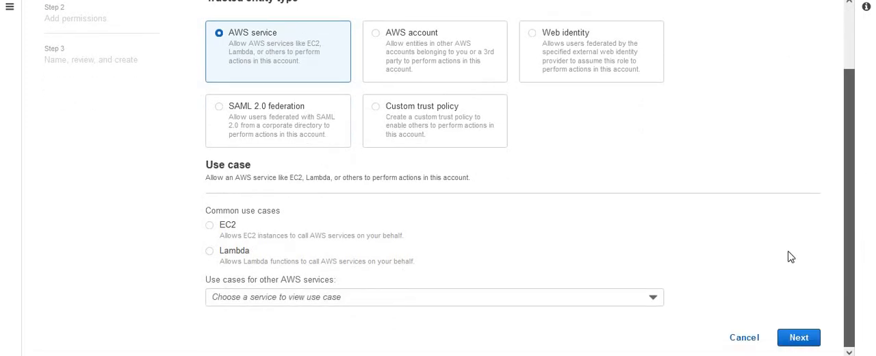
pyautogui.click(553, 301)
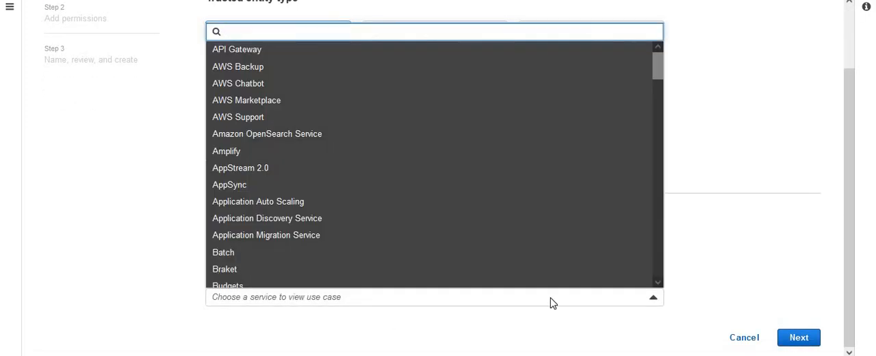
pyautogui.write('red')
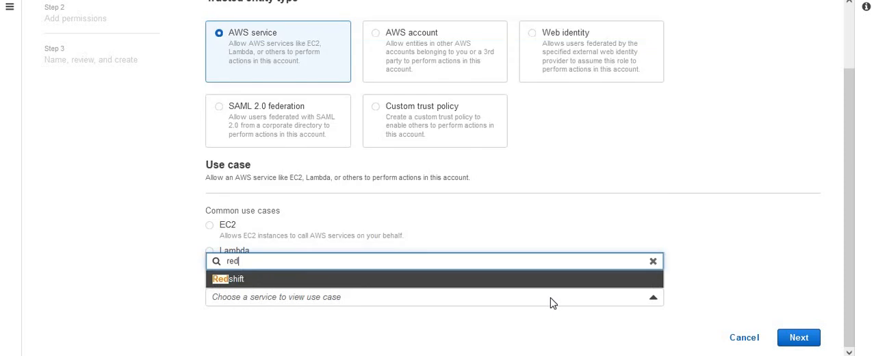
pyautogui.click(247, 280)
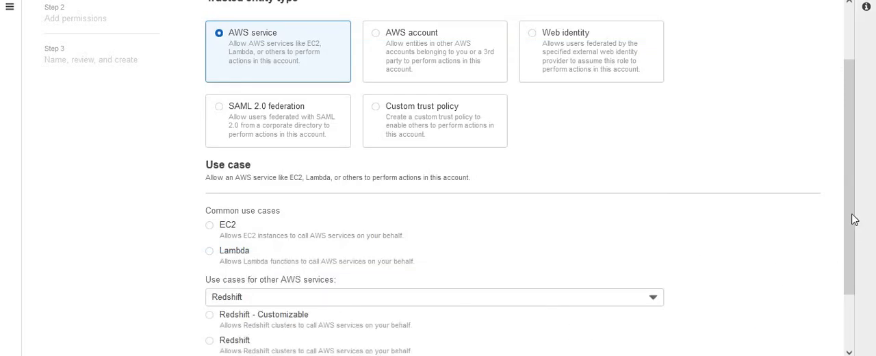
pyautogui.moveTo(855, 229); pyautogui.dragTo(870, 289)
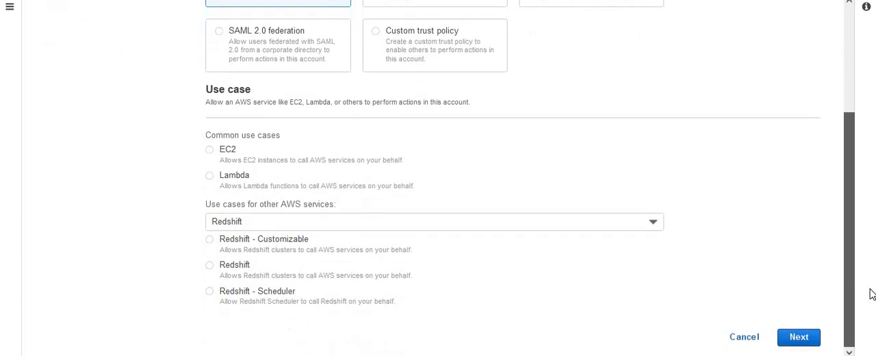
pyautogui.click(210, 240)
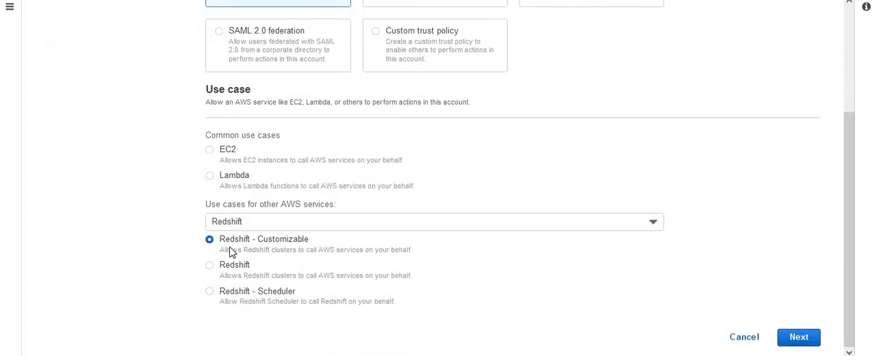
pyautogui.click(798, 337)
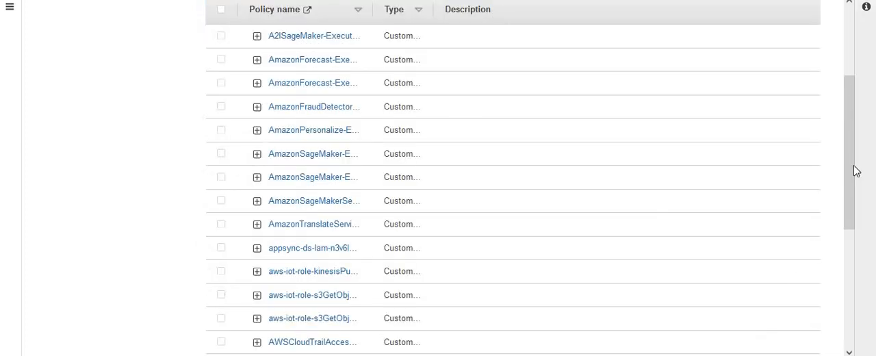
# - Find the AmazonS3ReadOnlyAccess policy and select it for the new role
pyautogui.moveTo(848, 160); pyautogui.dragTo(854, 67)
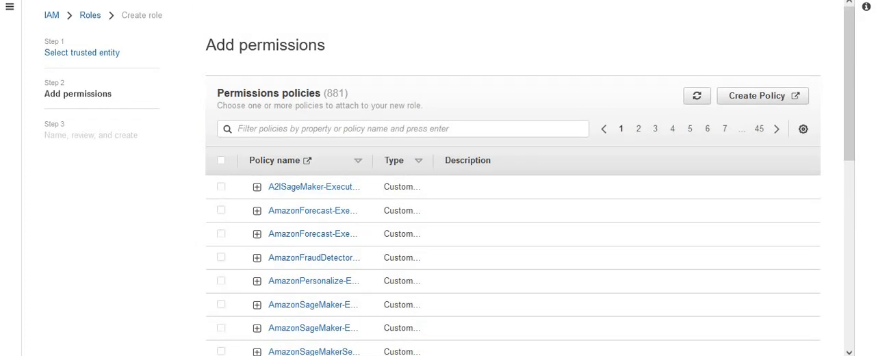
pyautogui.click(415, 130)
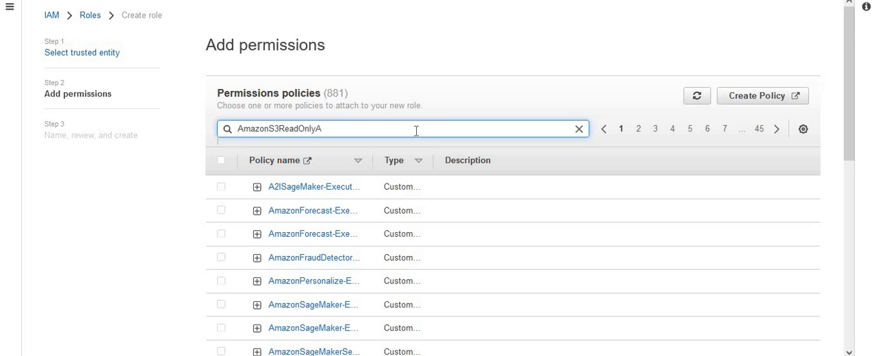
pyautogui.press('Return')
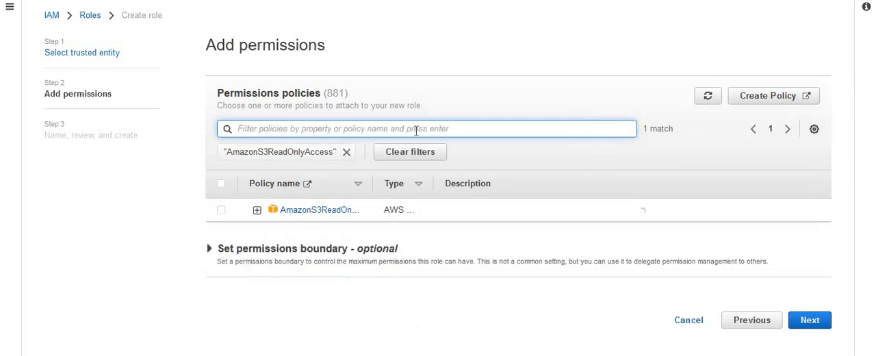
pyautogui.click(221, 210)
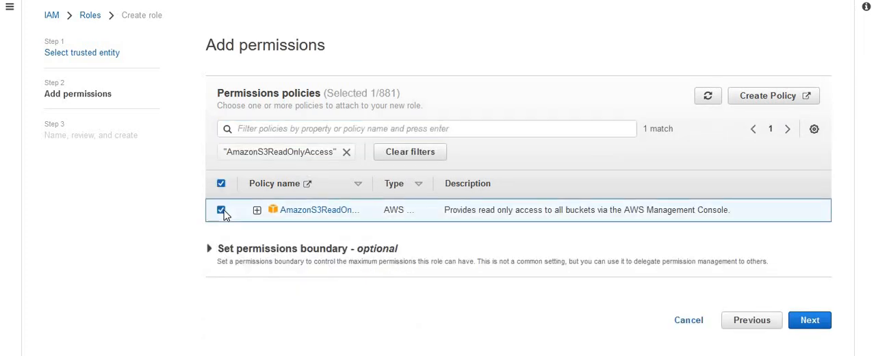
# - Replace the policy filter with AwsGlueConsoleFull, select AWSGlueConsoleFullAccess as well, and proceed to the role's review
pyautogui.click(346, 153)
pyautogui.click(347, 128)
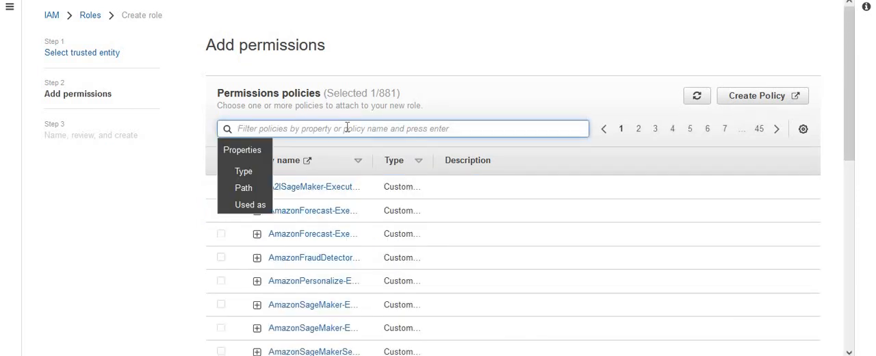
pyautogui.write('Aws')
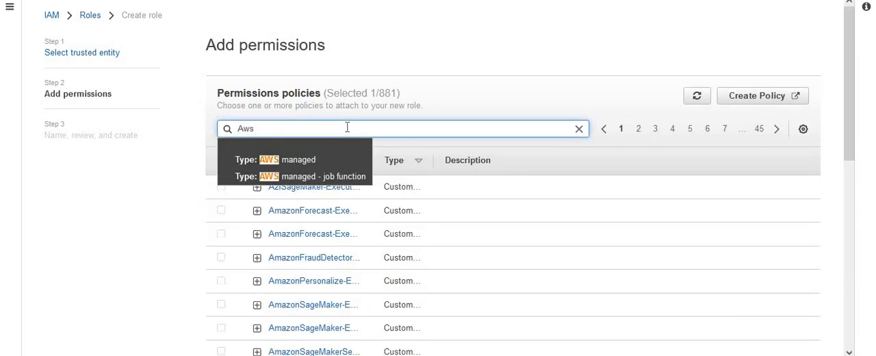
pyautogui.write('GlueConsoleFull')
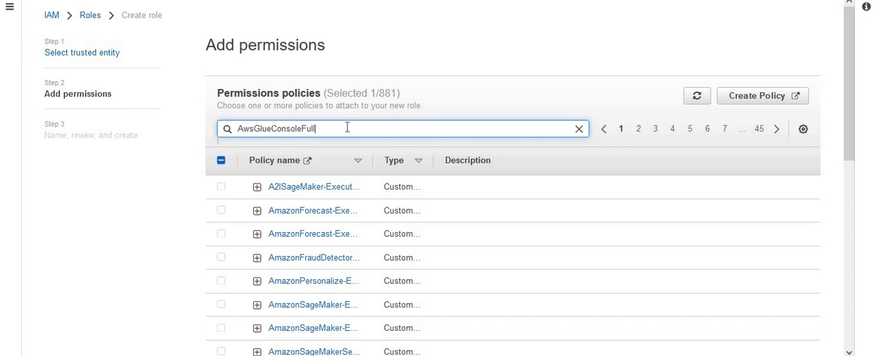
pyautogui.press('Return')
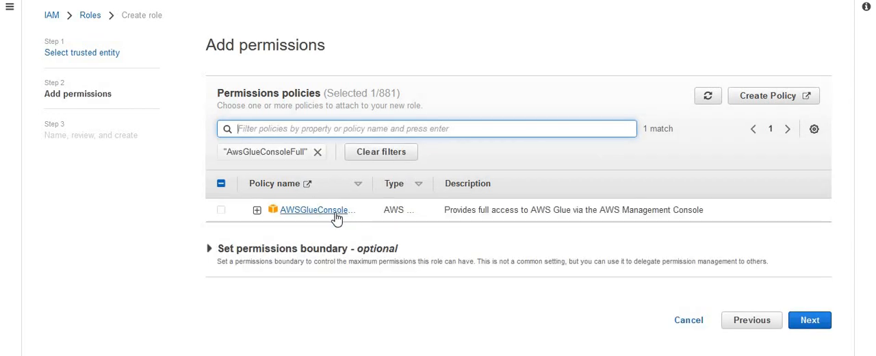
pyautogui.click(221, 211)
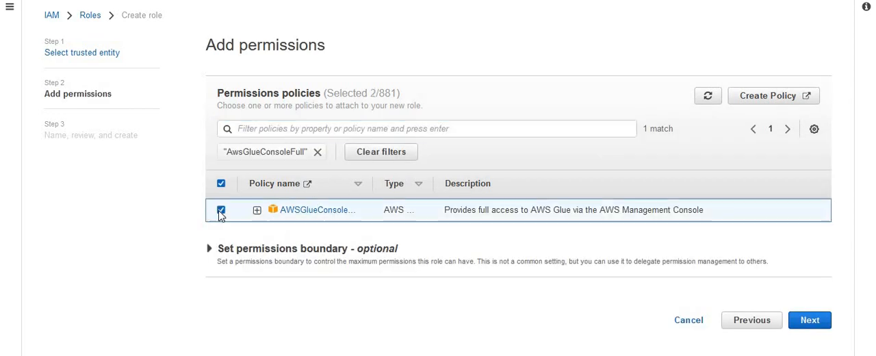
pyautogui.click(818, 323)
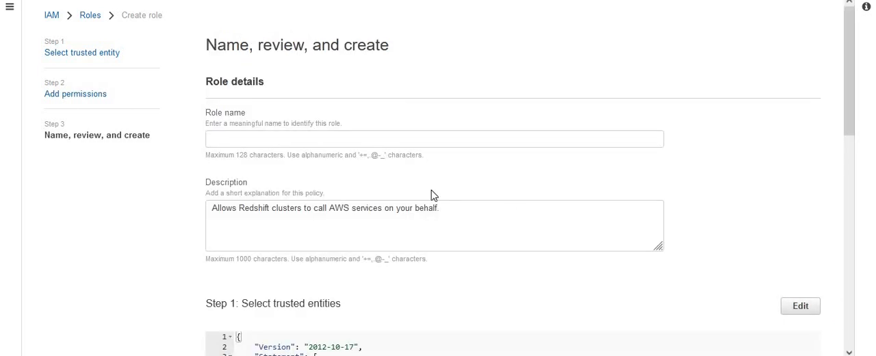
# - Name the role dojoredshiftspectrumrole, review its trusted entity and attached policies, create it, and dismiss the notification
pyautogui.click(316, 144)
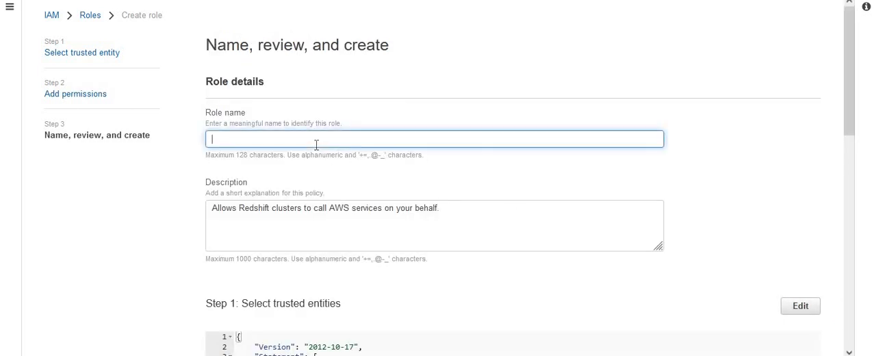
pyautogui.write('dojoredshiftspectrumrole')
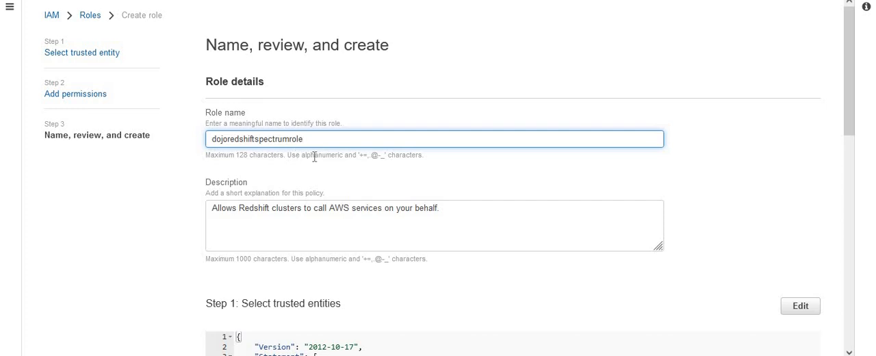
pyautogui.moveTo(853, 102); pyautogui.dragTo(866, 204)
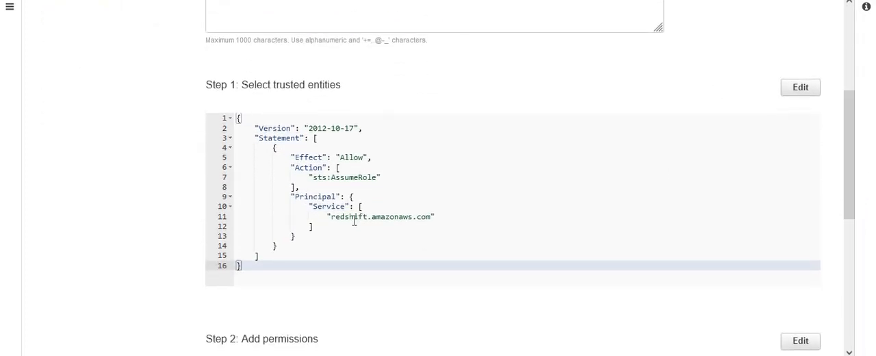
pyautogui.click(354, 217)
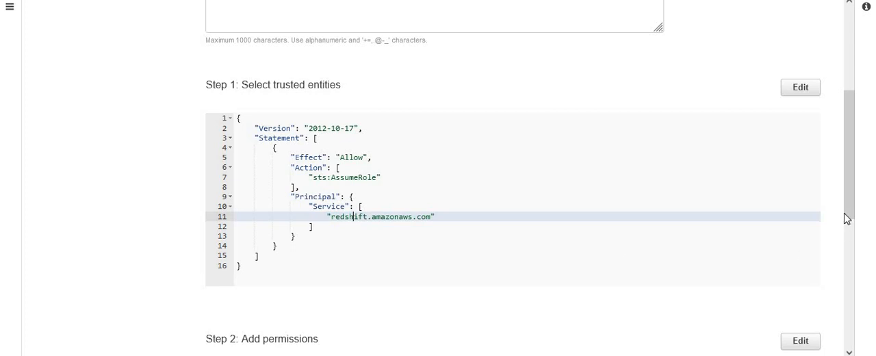
pyautogui.moveTo(849, 206); pyautogui.dragTo(863, 278)
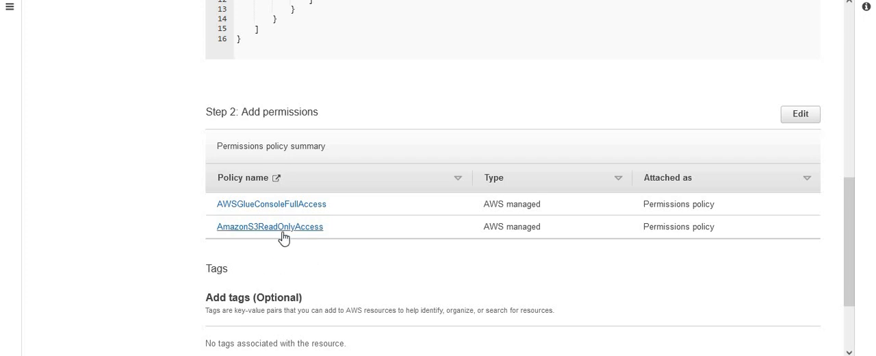
pyautogui.moveTo(845, 269); pyautogui.dragTo(844, 327)
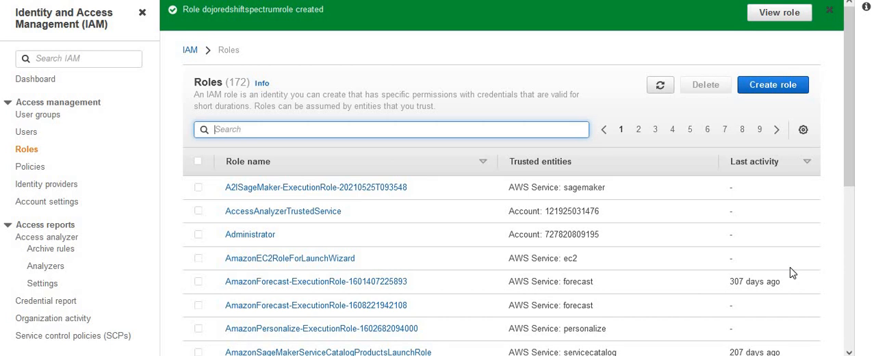
pyautogui.click(829, 14)
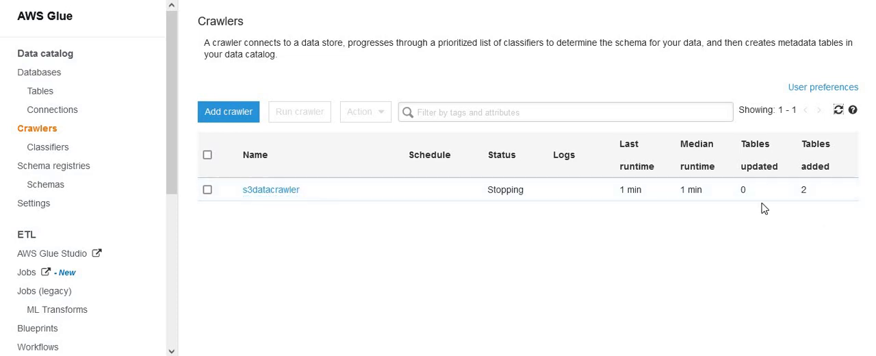
# - Switch to AWS Glue and check how many tables the s3datacrawler crawler added
pyautogui.doubleClick(802, 192)
pyautogui.click(814, 262)
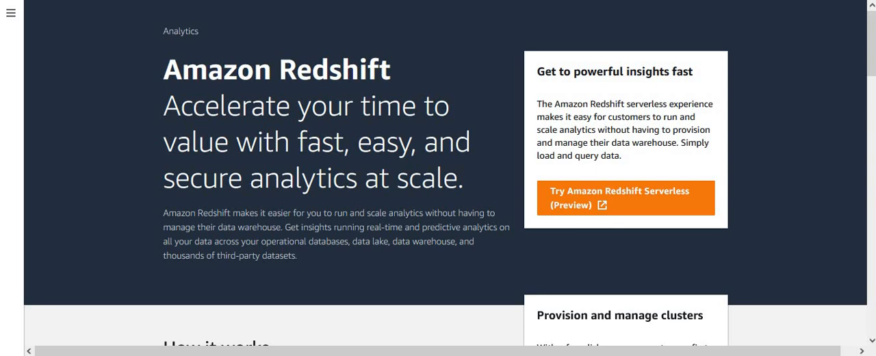
# - Switch to Amazon Redshift, go to the provisioned clusters, and start a new cluster with the identifier redshift-cluster-1
pyautogui.click(11, 14)
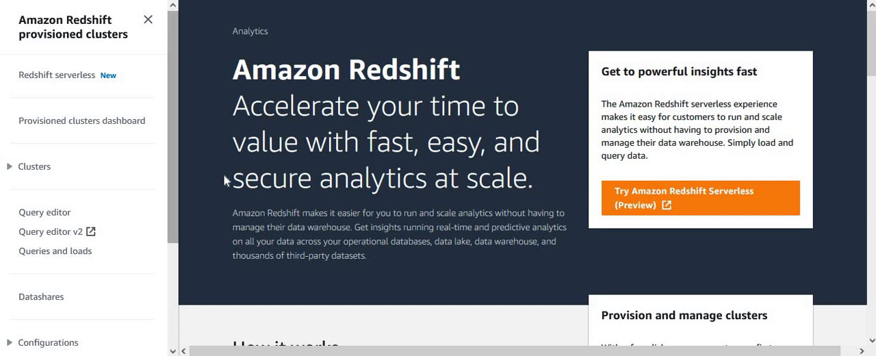
pyautogui.click(34, 167)
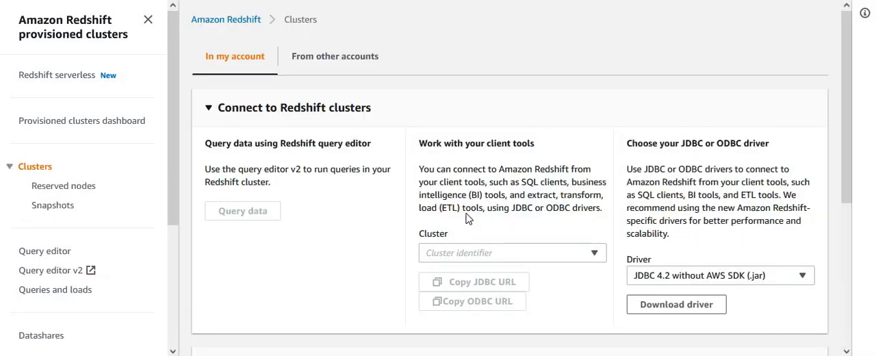
pyautogui.scroll(-3, 855, 264)
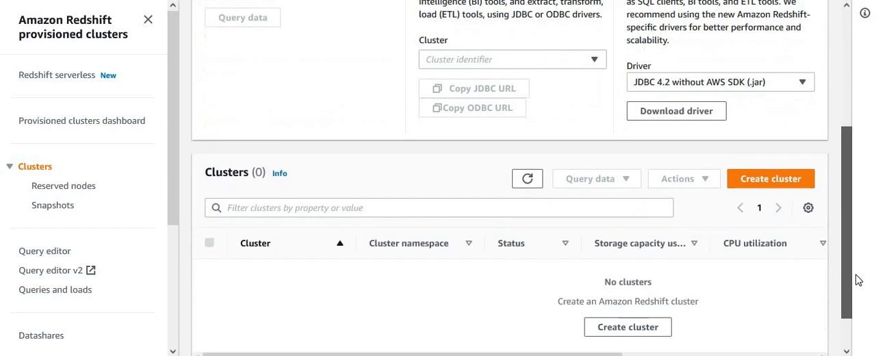
pyautogui.click(770, 173)
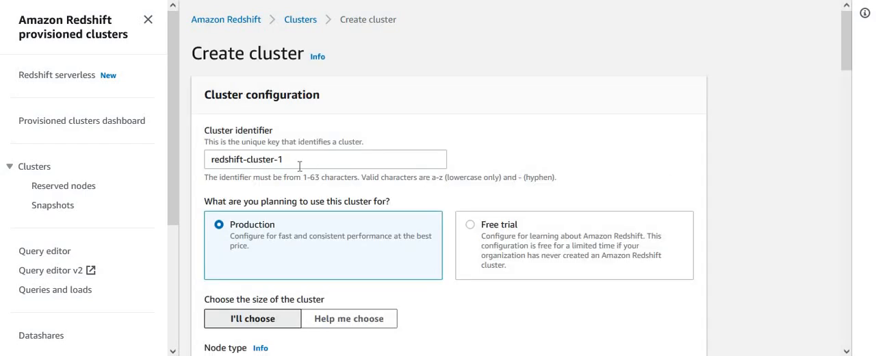
pyautogui.click(299, 166)
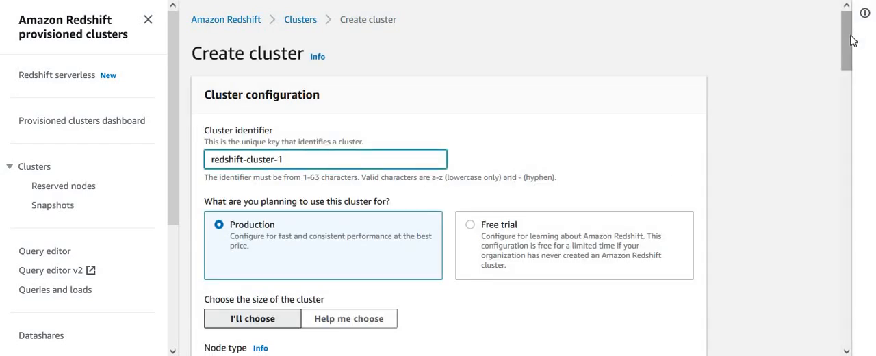
# - Set the cluster's node type to dc2.large and its number of nodes to 1
pyautogui.scroll(-3, 852, 41)
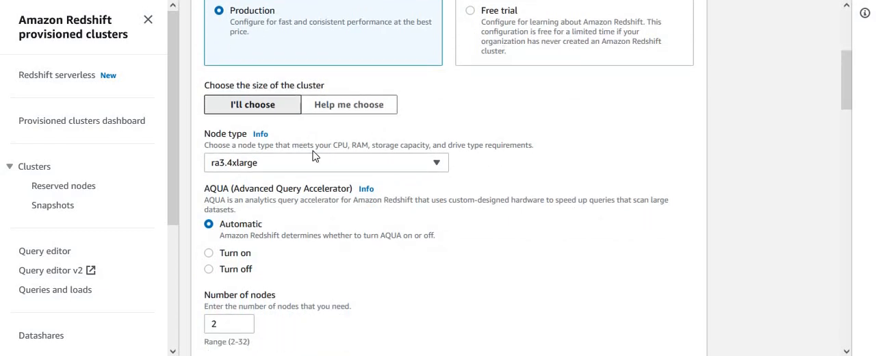
pyautogui.click(288, 164)
pyautogui.moveTo(439, 214); pyautogui.dragTo(449, 264)
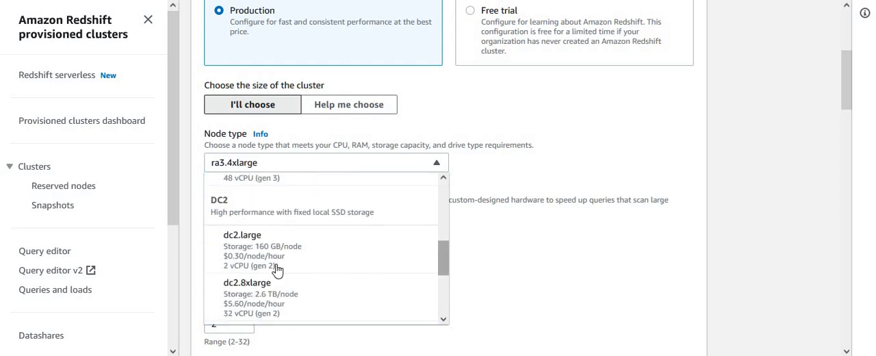
pyautogui.click(264, 262)
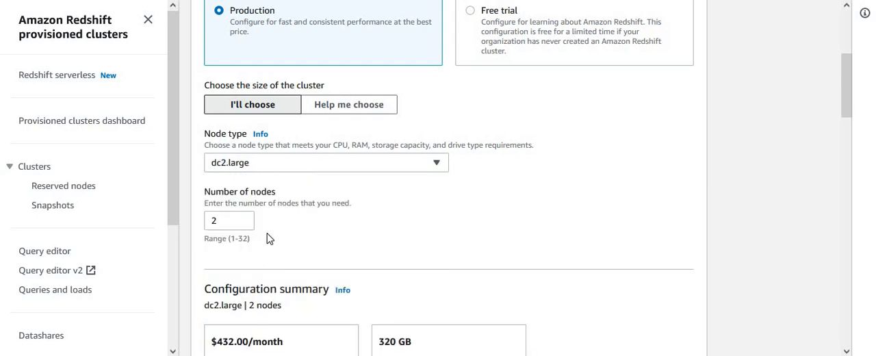
pyautogui.doubleClick(227, 221)
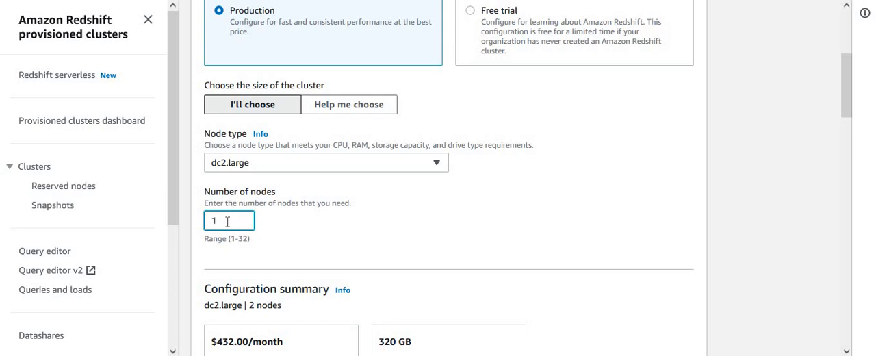
pyautogui.click(429, 233)
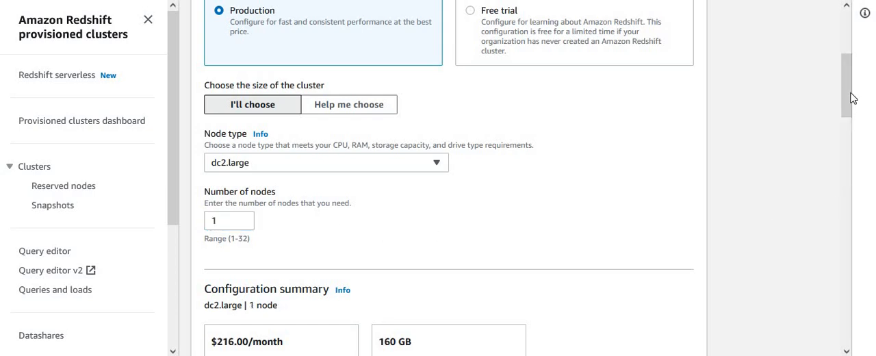
# - In the database configurations, keep the admin user name awsuser and enter the admin user password
pyautogui.click(853, 145)
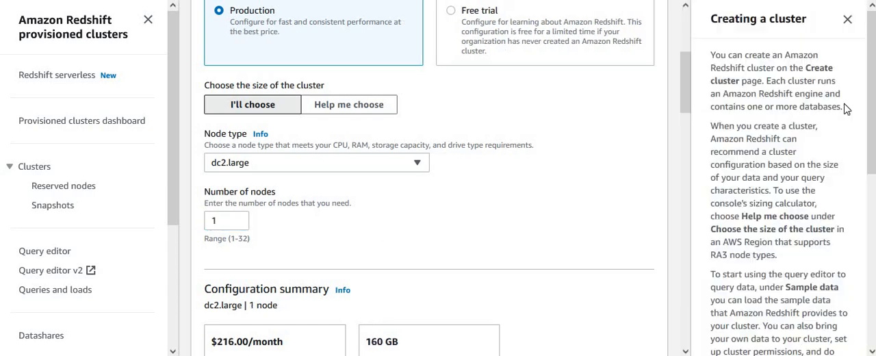
pyautogui.click(847, 20)
pyautogui.scroll(-1, 849, 130)
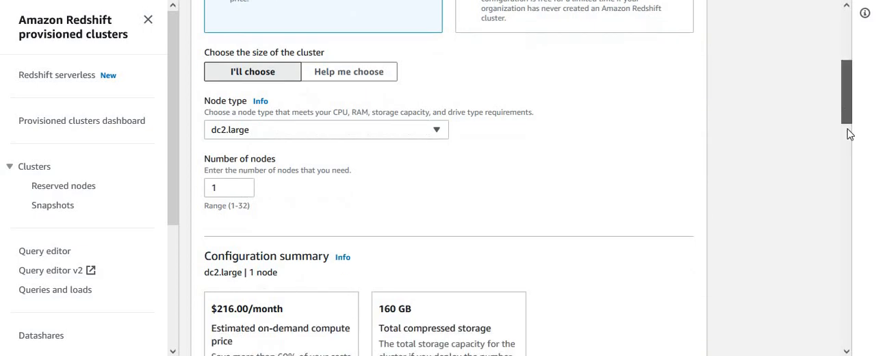
pyautogui.scroll(-6, 848, 133)
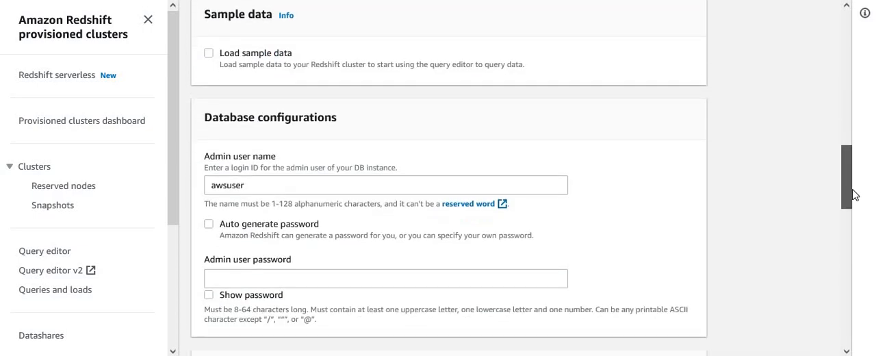
pyautogui.scroll(-1, 852, 192)
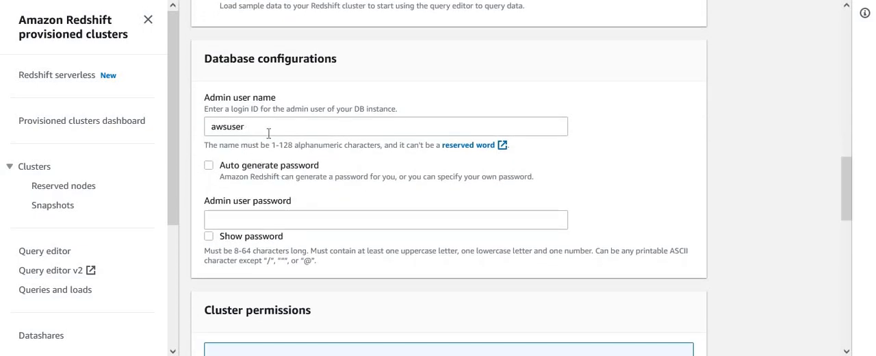
pyautogui.click(269, 130)
pyautogui.click(277, 220)
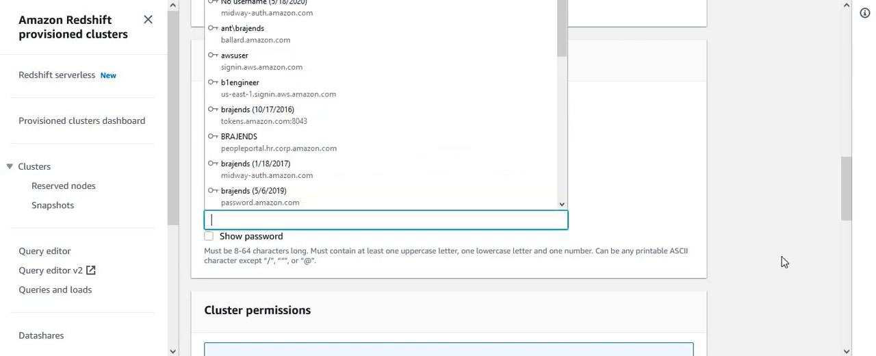
pyautogui.click(741, 201)
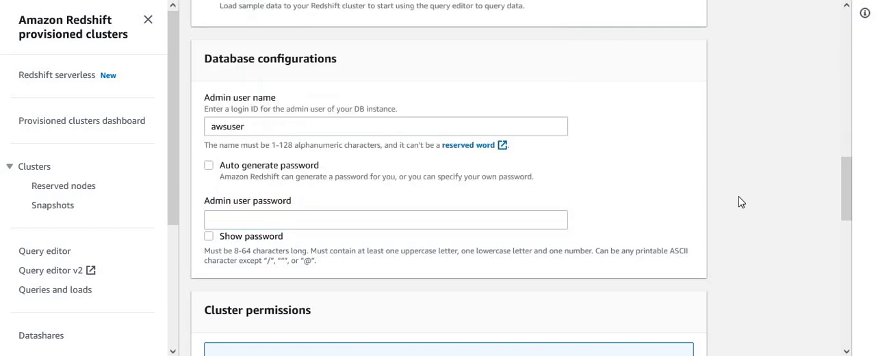
pyautogui.click(537, 221)
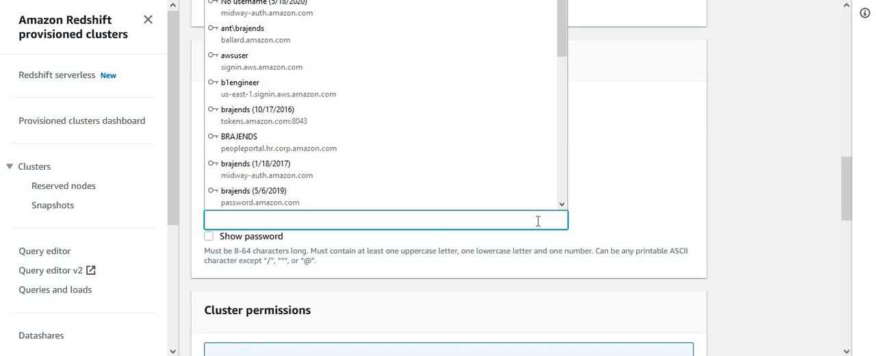
pyautogui.write('A')
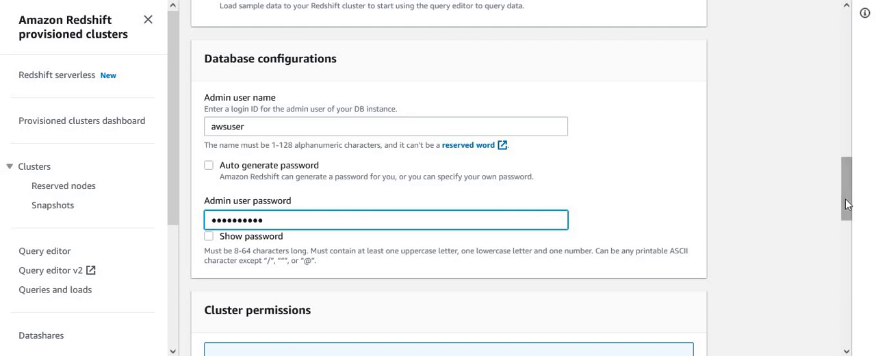
# - Associate the IAM role dojoredshiftspectrumrole with the cluster
pyautogui.moveTo(846, 204); pyautogui.dragTo(864, 279)
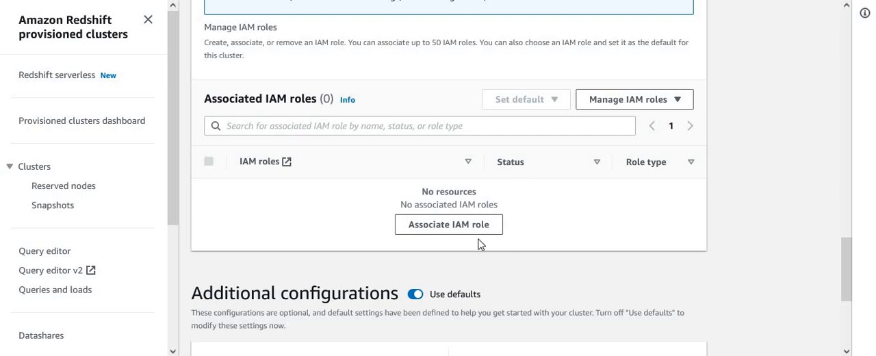
pyautogui.click(454, 226)
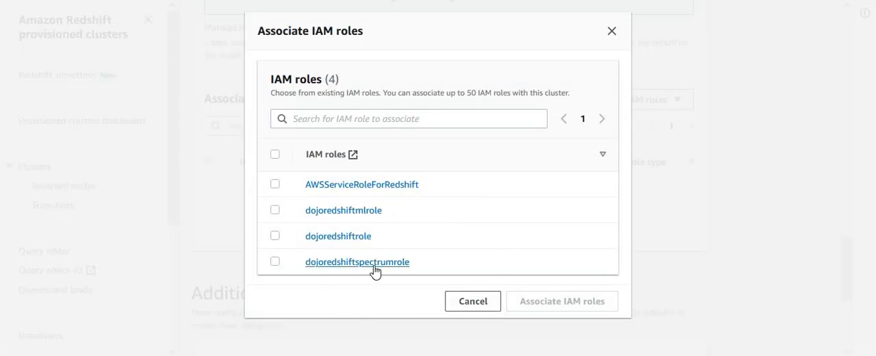
pyautogui.click(274, 262)
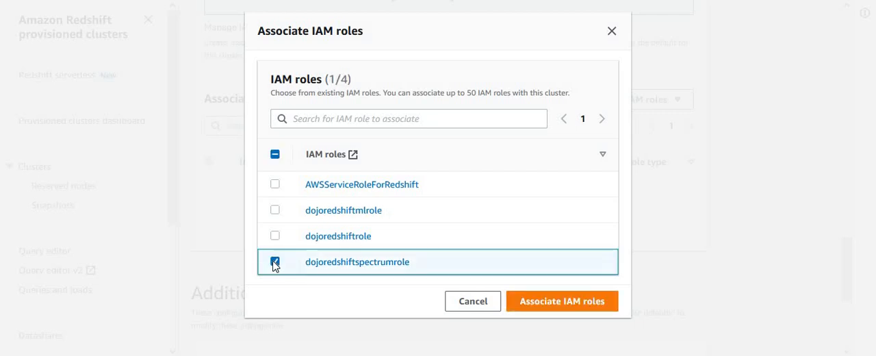
pyautogui.click(571, 310)
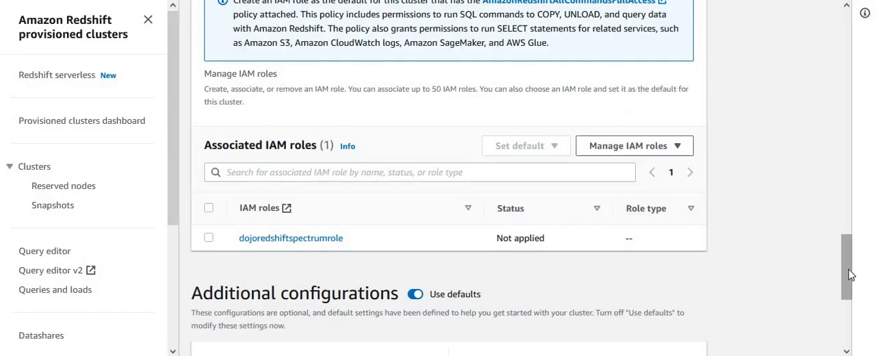
# - Review the cluster's identifier, node settings, estimated price, and database configurations
pyautogui.scroll(-4, 850, 277)
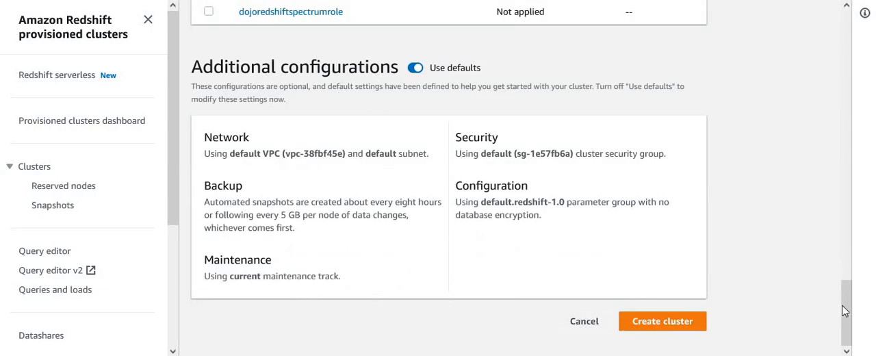
pyautogui.scroll(15, 835, 160)
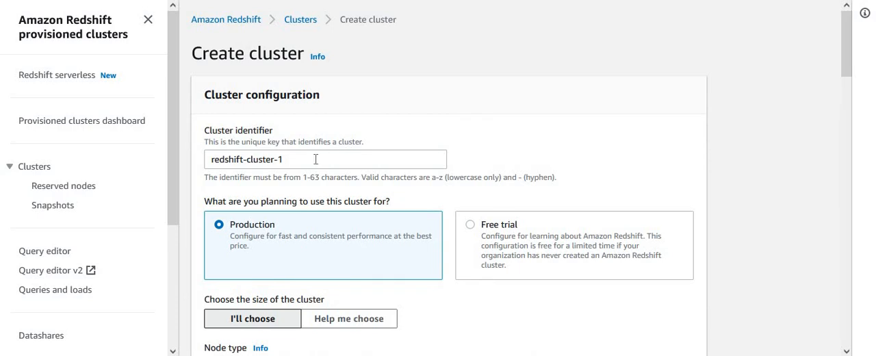
pyautogui.click(315, 159)
pyautogui.scroll(-1, 851, 74)
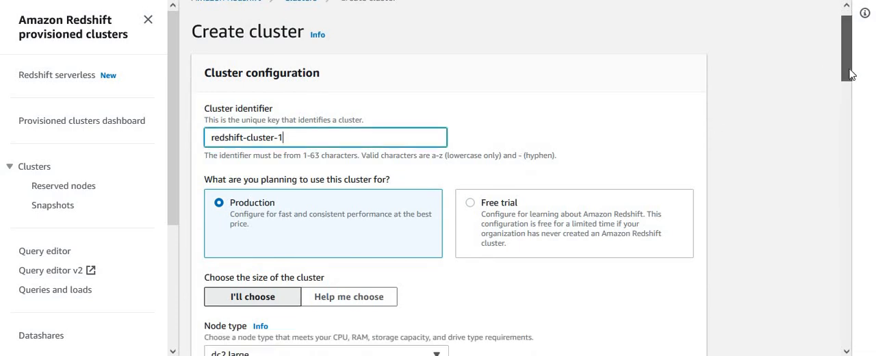
pyautogui.scroll(-4, 851, 74)
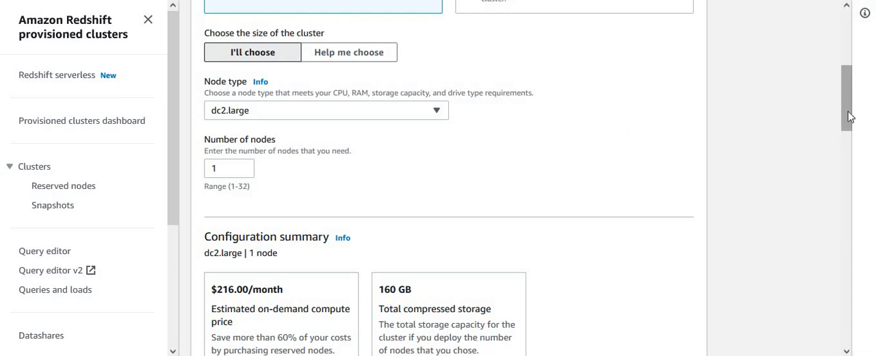
pyautogui.scroll(-5, 851, 130)
pyautogui.scroll(3, 854, 137)
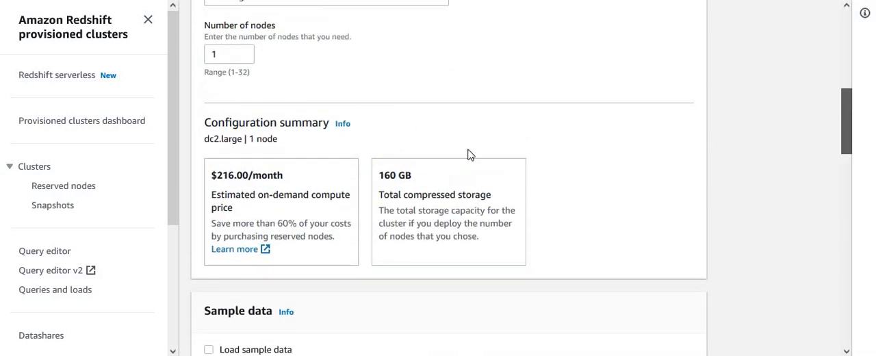
pyautogui.moveTo(215, 176); pyautogui.dragTo(351, 175)
pyautogui.click(635, 214)
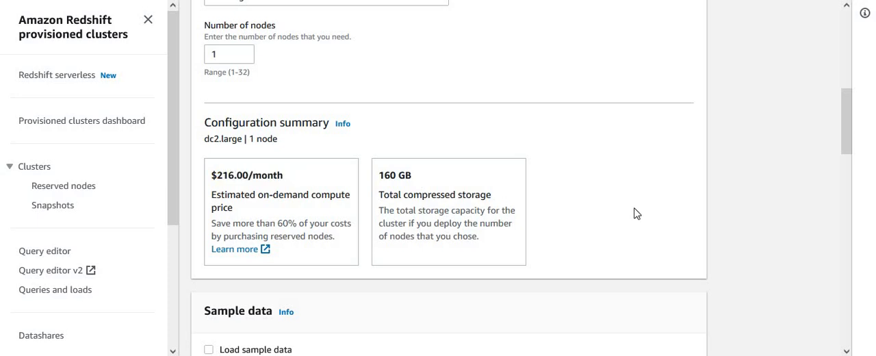
pyautogui.scroll(-3, 849, 190)
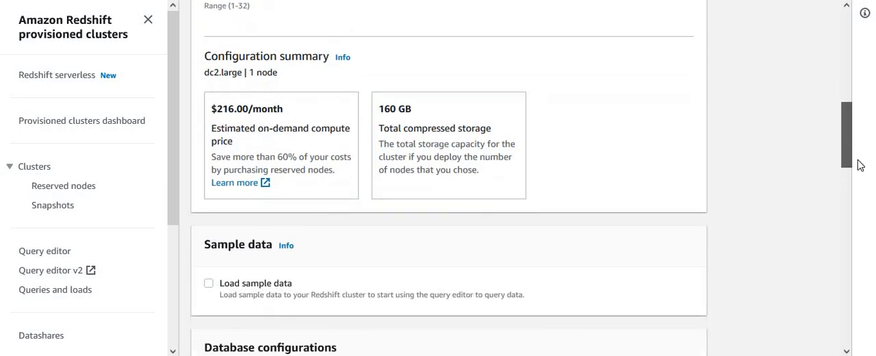
pyautogui.scroll(-3, 852, 193)
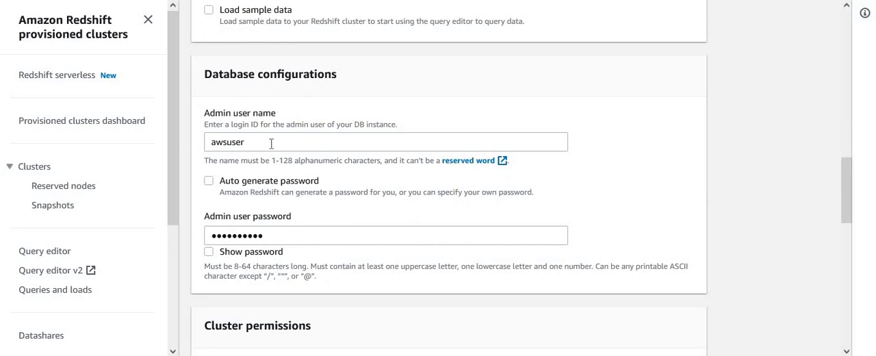
pyautogui.click(270, 141)
pyautogui.click(645, 169)
# - Check the associated IAM role, keep the default additional configurations, and create the cluster
pyautogui.scroll(-6, 846, 190)
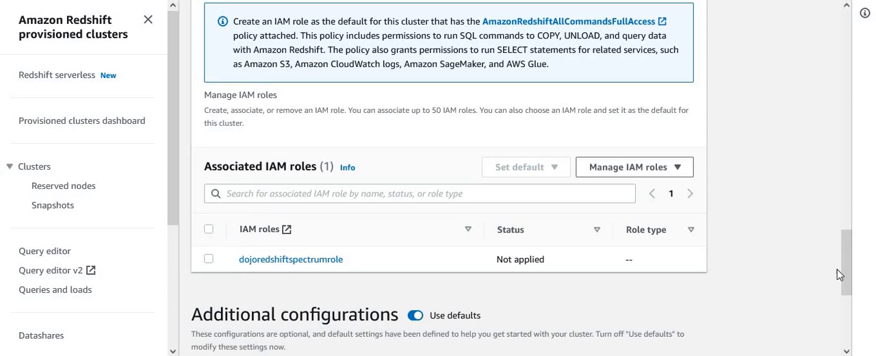
pyautogui.scroll(-4, 849, 318)
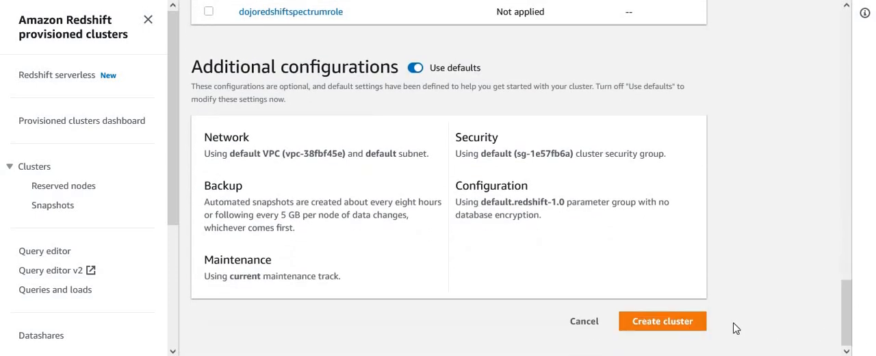
pyautogui.click(663, 323)
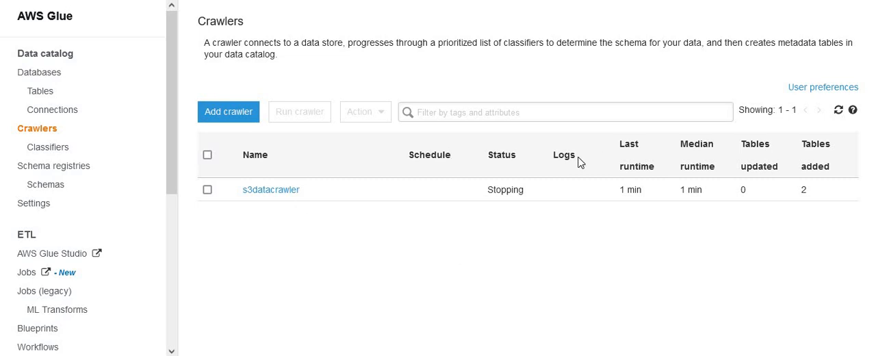
# - Switch to AWS Glue, list the catalog tables, and examine the sales table's properties and schema
pyautogui.click(41, 93)
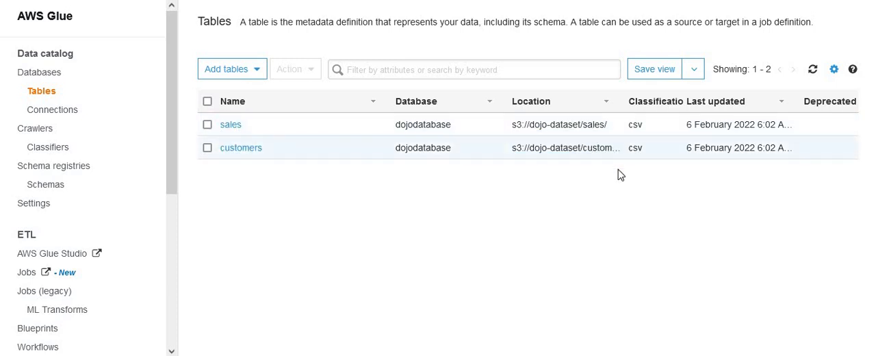
pyautogui.click(230, 125)
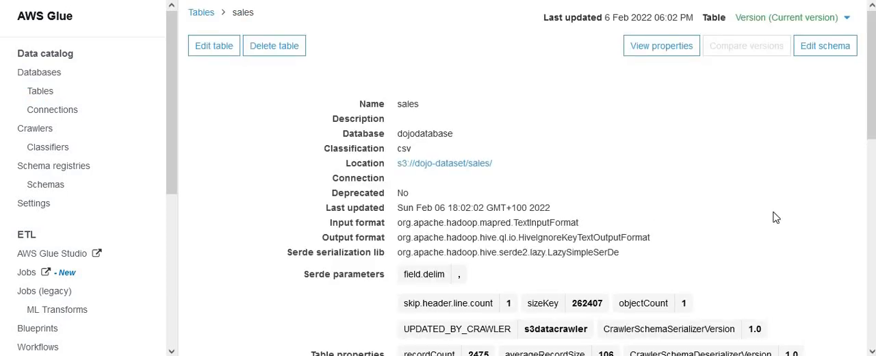
pyautogui.scroll(-2, 870, 102)
pyautogui.scroll(-4, 547, 178)
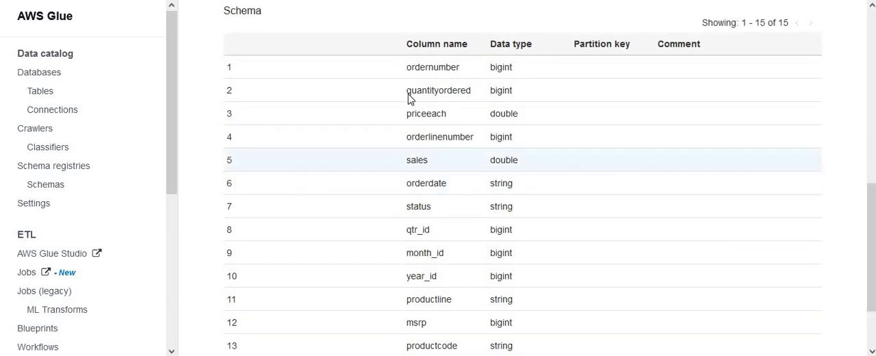
pyautogui.moveTo(870, 281); pyautogui.dragTo(871, 109)
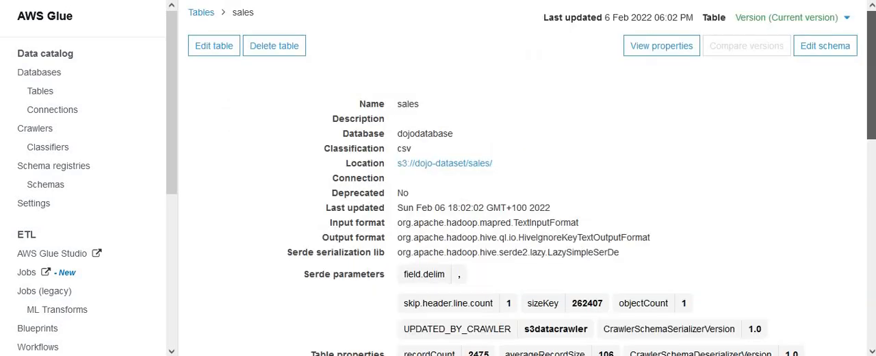
# - Return to the table list and examine the customers table's schema columns and data types
pyautogui.click(192, 15)
pyautogui.click(241, 150)
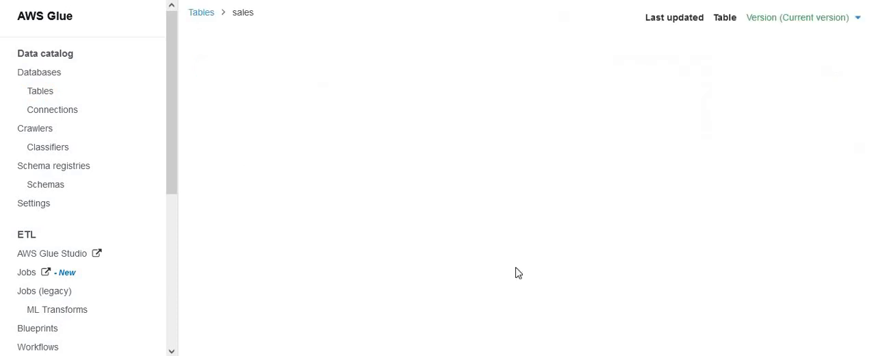
pyautogui.moveTo(872, 144); pyautogui.dragTo(872, 322)
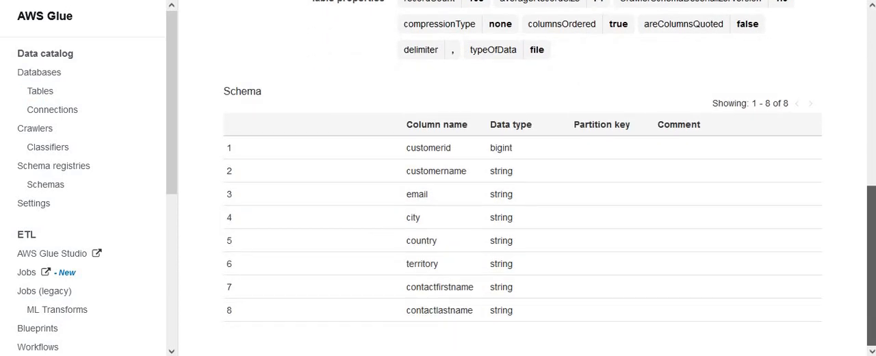
pyautogui.scroll(5, 540, 178)
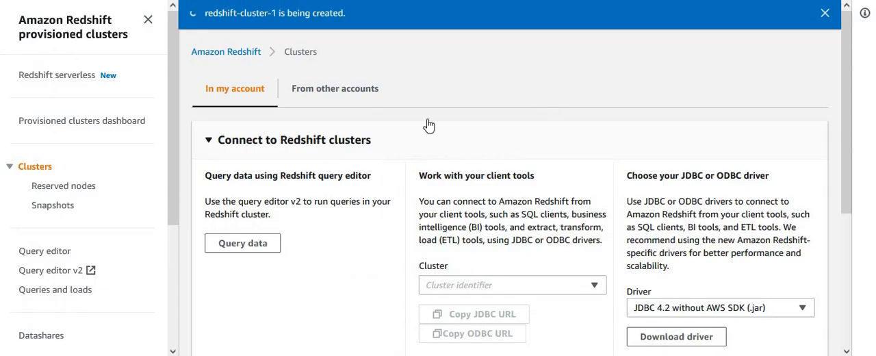
# - Switch to Amazon Redshift, dismiss the cluster creation notification, and refresh the cluster list to check redshift-cluster-1's status
pyautogui.click(825, 13)
pyautogui.scroll(-5, 854, 185)
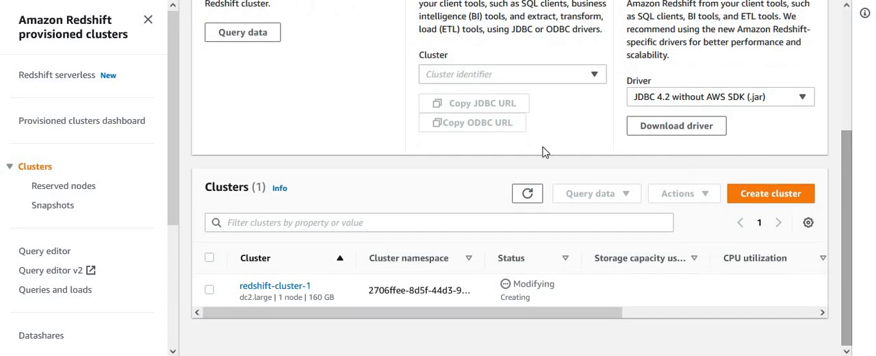
pyautogui.click(519, 195)
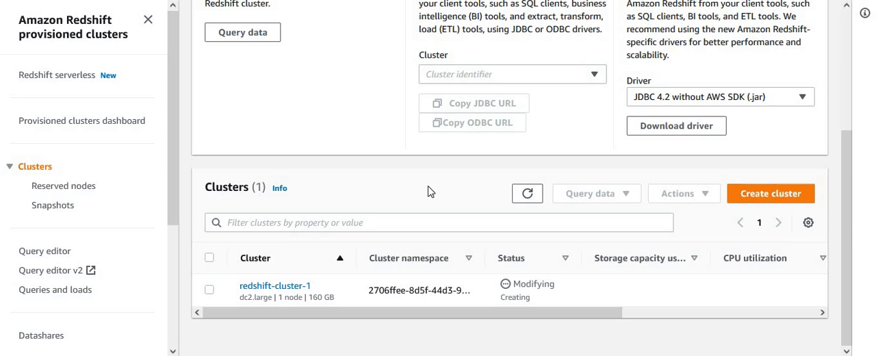
pyautogui.click(528, 195)
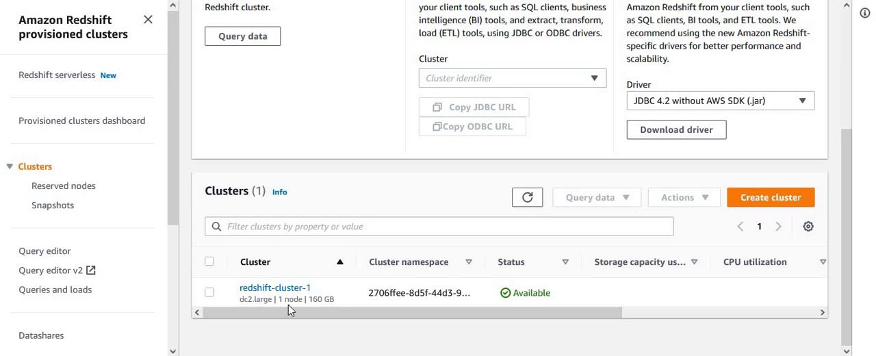
# - Open Redshift query editor v2 and clear the leftover SELECT statement from the Untitled 1 query
pyautogui.click(49, 271)
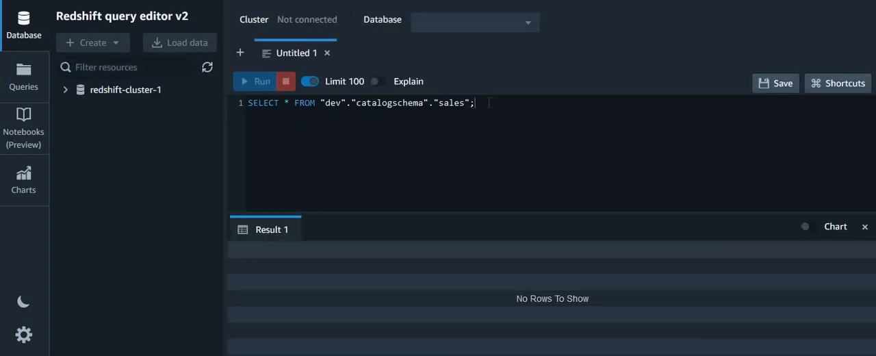
pyautogui.moveTo(488, 103); pyautogui.dragTo(238, 101)
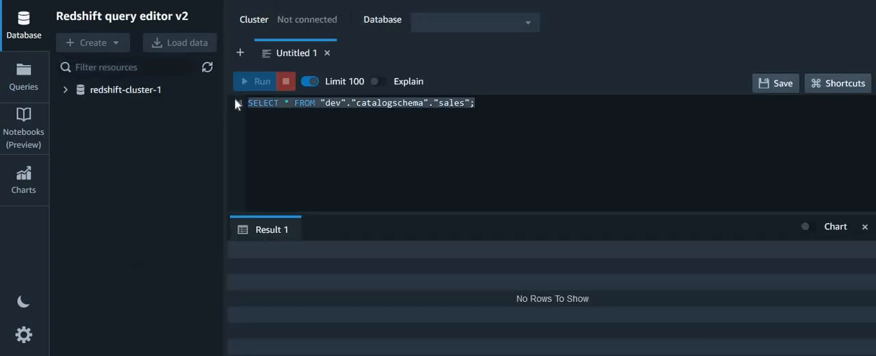
pyautogui.press('BackSpace')
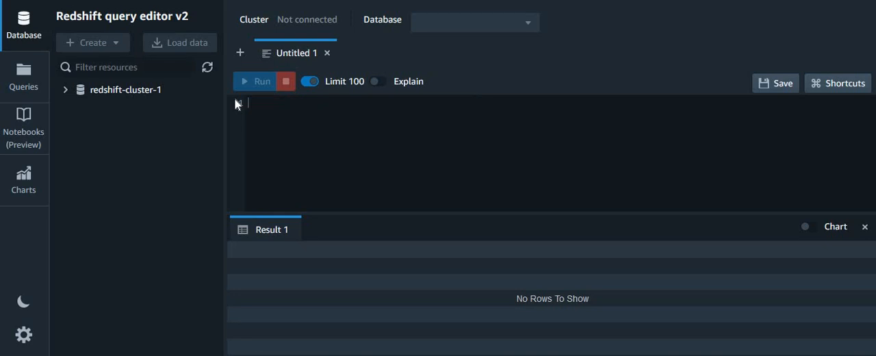
# - Connect to redshift-cluster-1, expand the dev database's public schema, and close the old query results
pyautogui.click(65, 89)
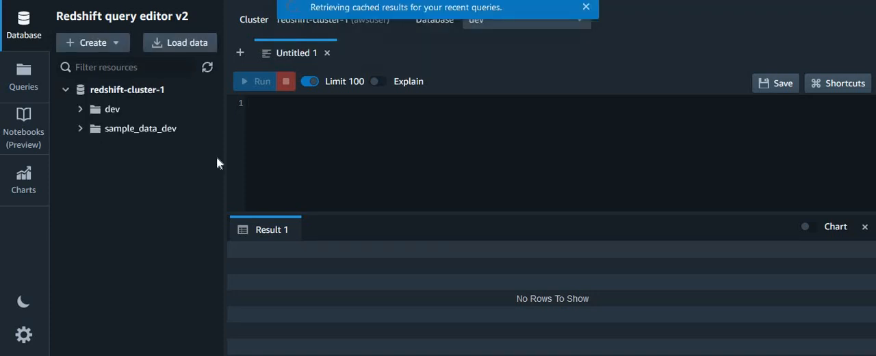
pyautogui.click(585, 7)
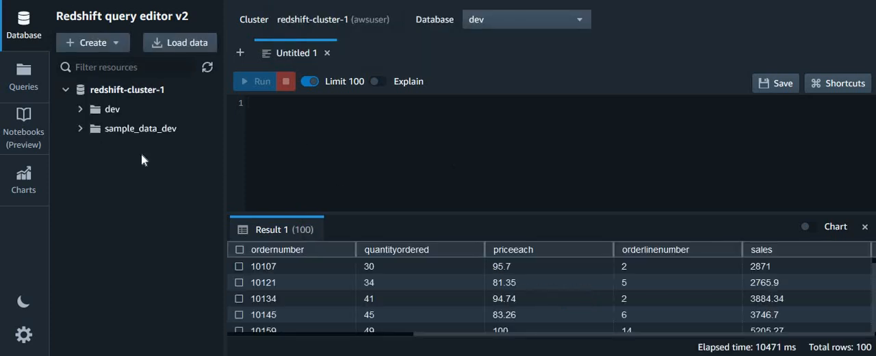
pyautogui.click(79, 110)
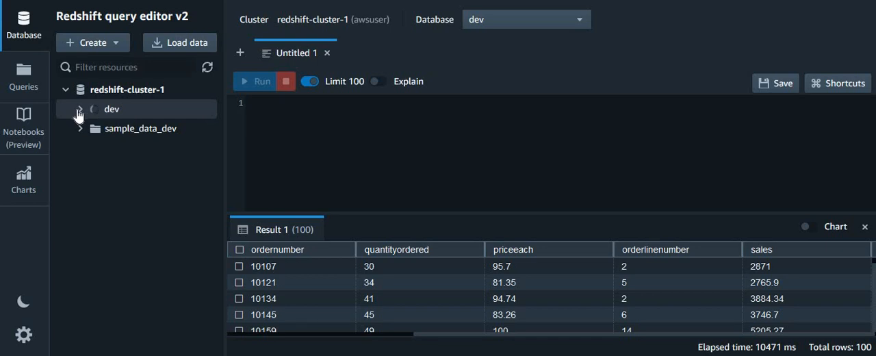
pyautogui.click(94, 130)
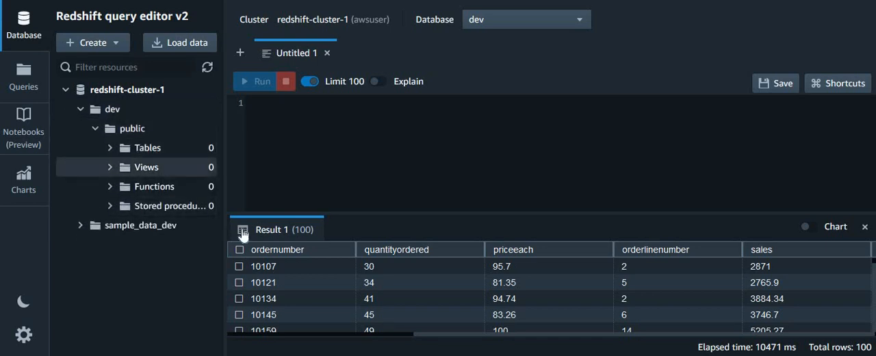
pyautogui.click(316, 161)
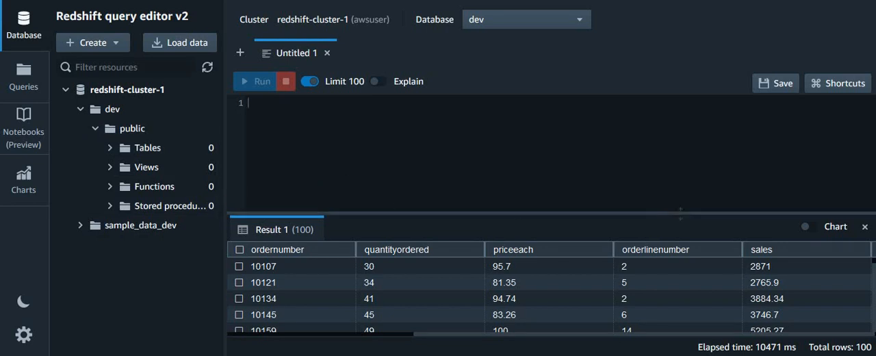
pyautogui.click(864, 228)
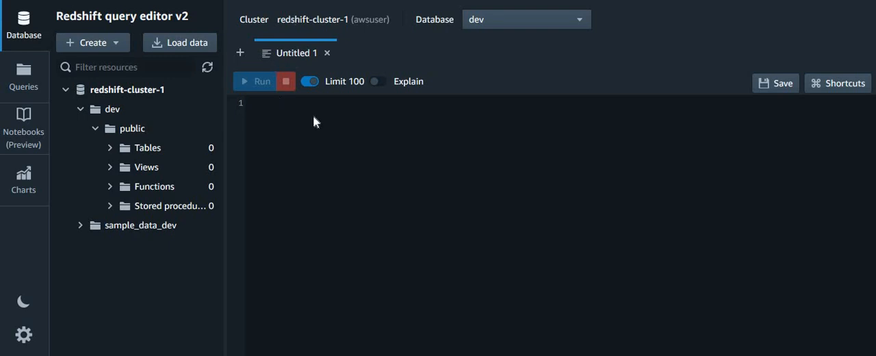
# - Enter and run SQL creating external schema catalogschema from data catalog database 'dojodatabase' with the dojoredshiftspectrumrole ARN and create external database if not exists
pyautogui.hotkey('ctrl', 'v')
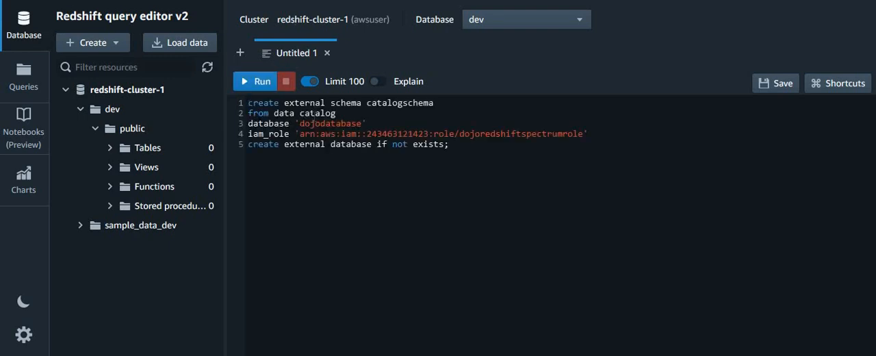
pyautogui.doubleClick(403, 103)
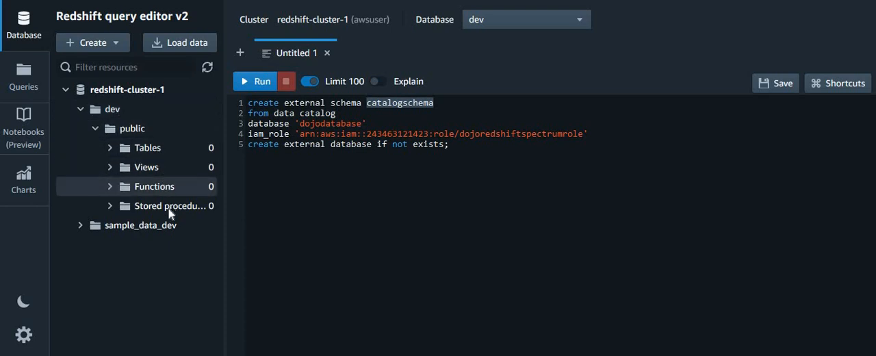
pyautogui.click(96, 128)
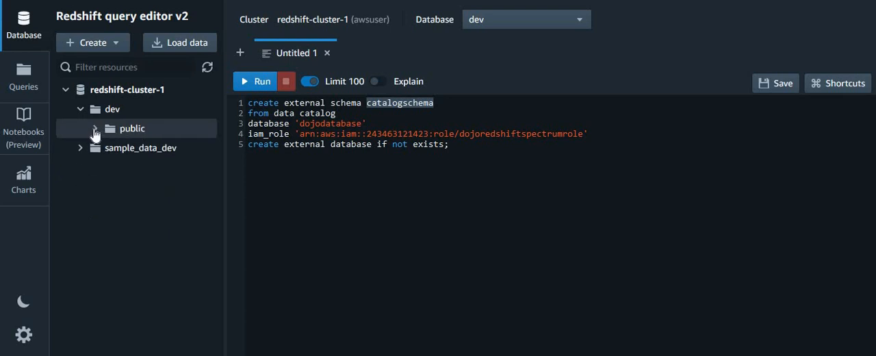
pyautogui.click(96, 129)
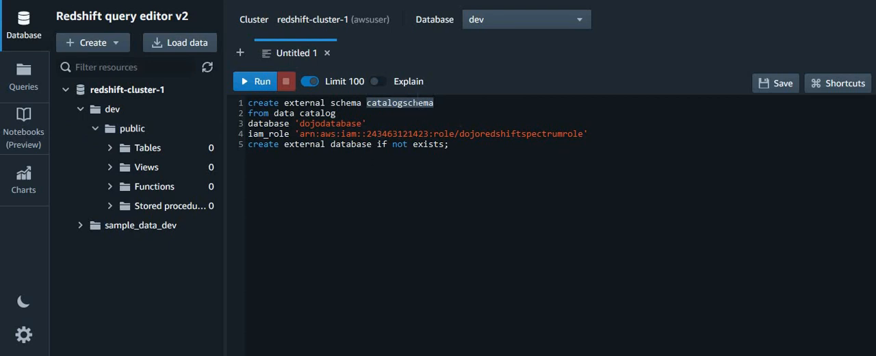
pyautogui.doubleClick(339, 124)
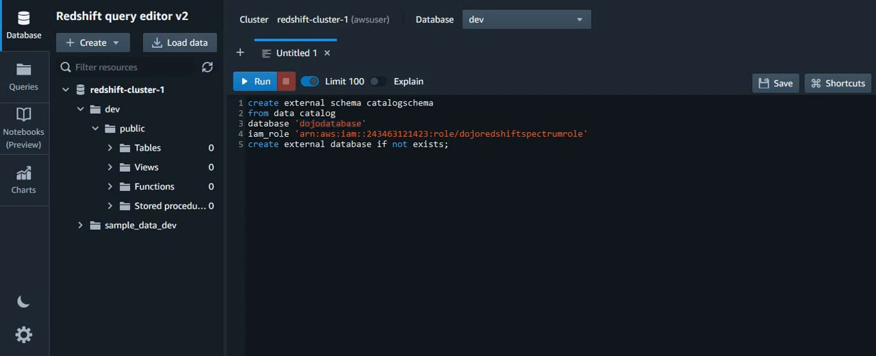
pyautogui.doubleClick(280, 134)
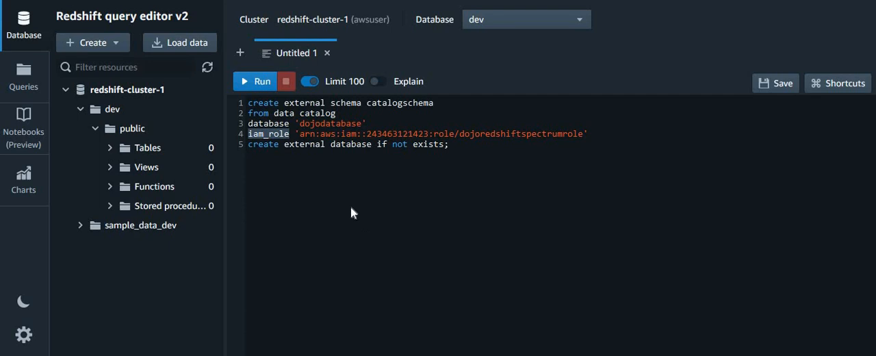
pyautogui.click(322, 161)
pyautogui.moveTo(299, 134); pyautogui.dragTo(583, 133)
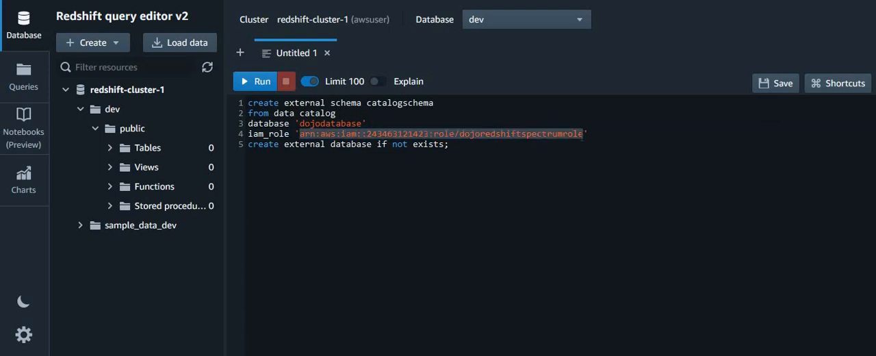
pyautogui.click(581, 194)
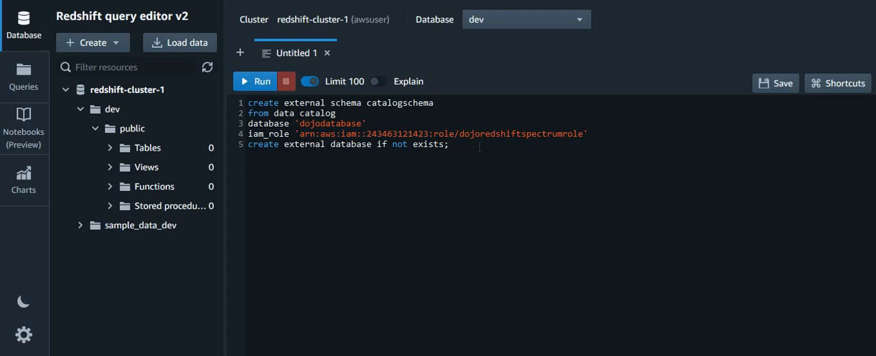
pyautogui.click(249, 83)
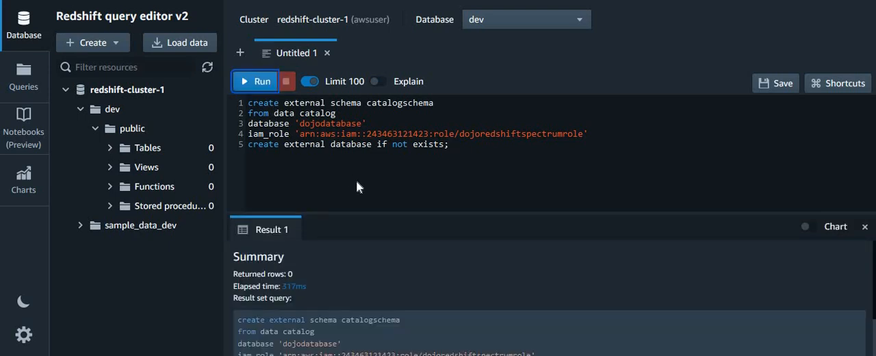
# - Refresh the cluster's resource tree and expand dev down to the tables of catalogschema
pyautogui.click(95, 128)
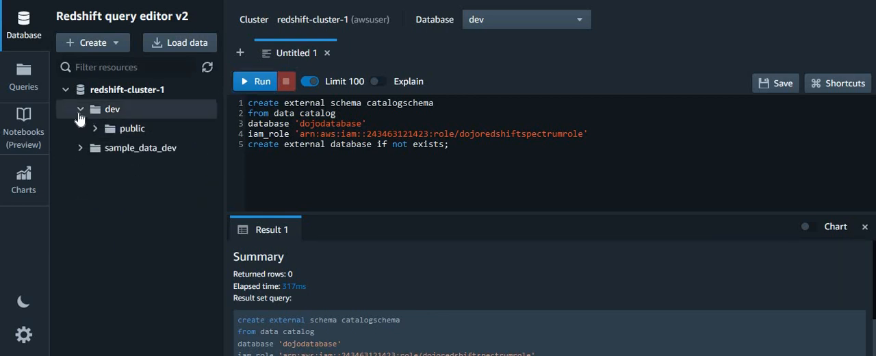
pyautogui.click(81, 109)
pyautogui.click(207, 67)
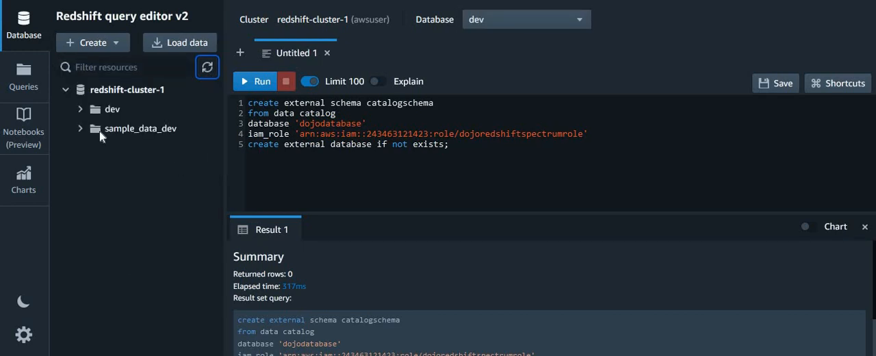
pyautogui.click(80, 110)
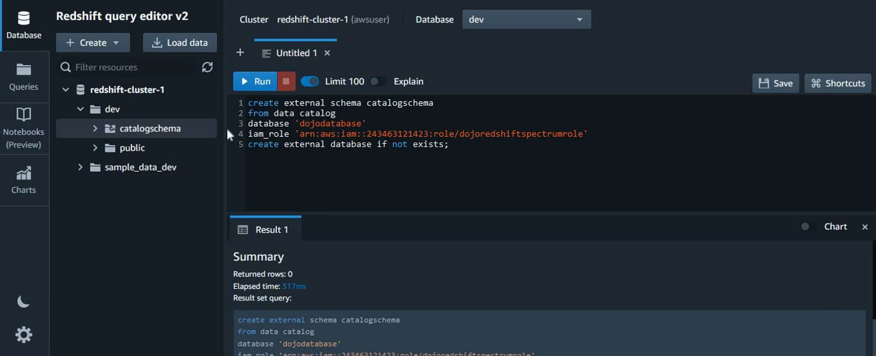
pyautogui.doubleClick(413, 103)
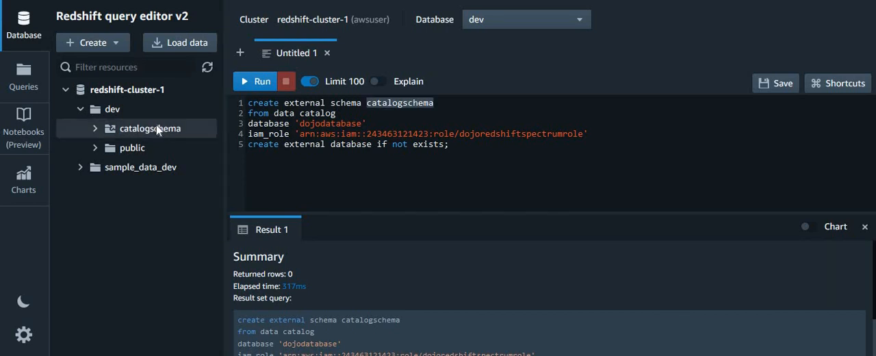
pyautogui.click(94, 129)
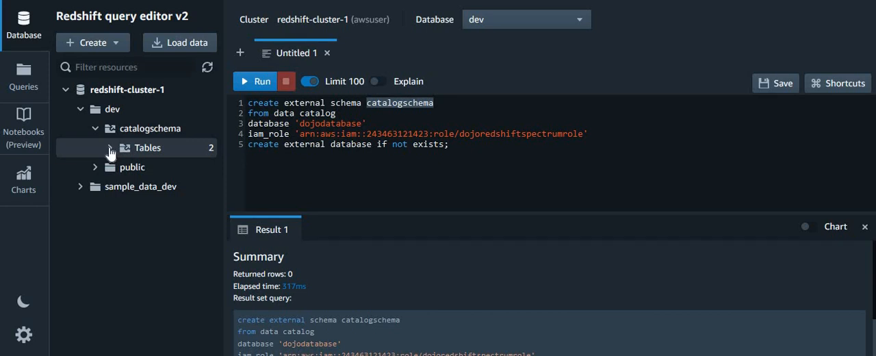
pyautogui.click(109, 149)
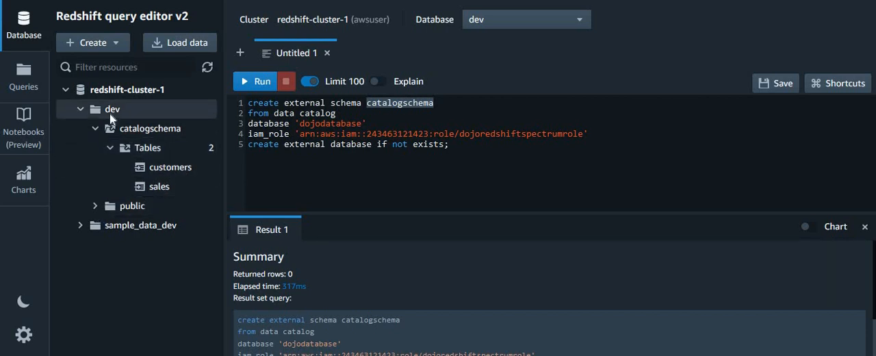
# - Generate a select query for catalogschema's customers table, run it, and enlarge the results area
pyautogui.rightClick(171, 172)
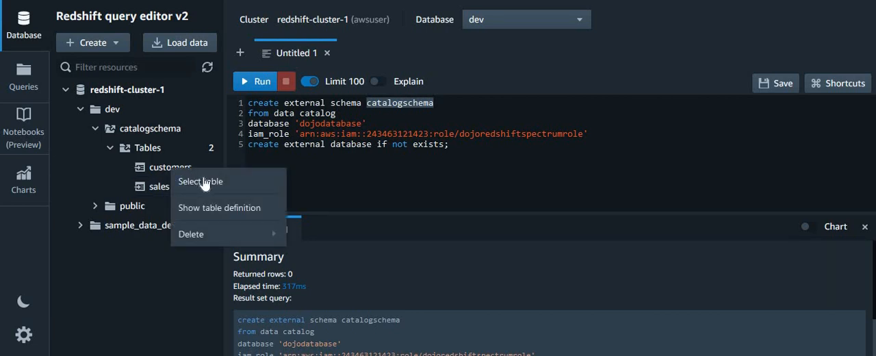
pyautogui.click(202, 182)
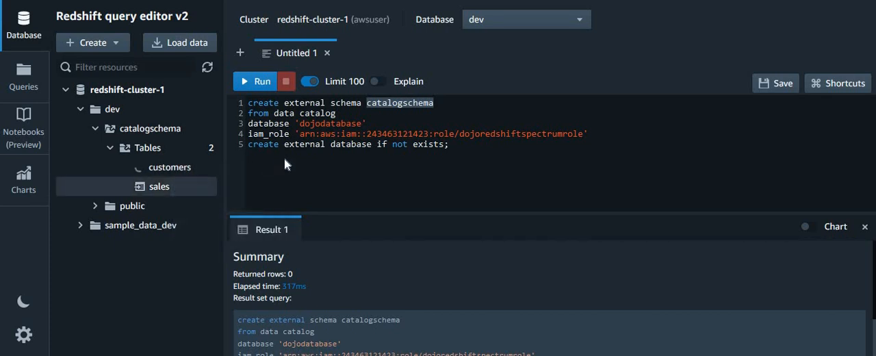
pyautogui.click(254, 84)
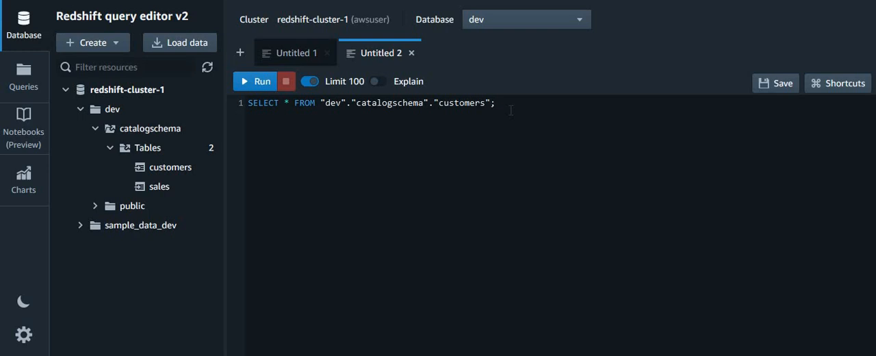
pyautogui.click(252, 81)
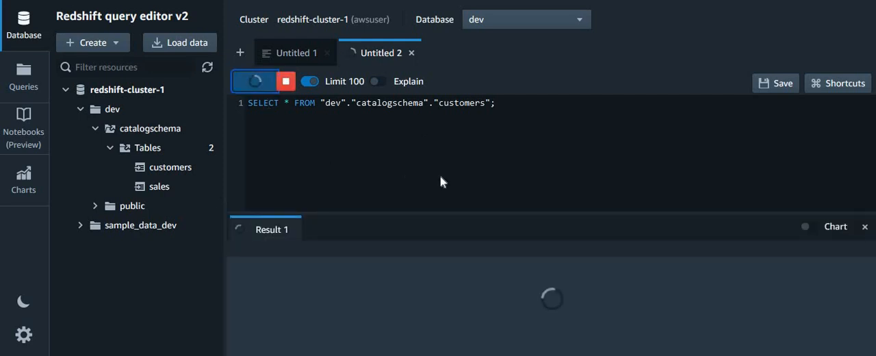
pyautogui.moveTo(550, 214); pyautogui.dragTo(550, 145)
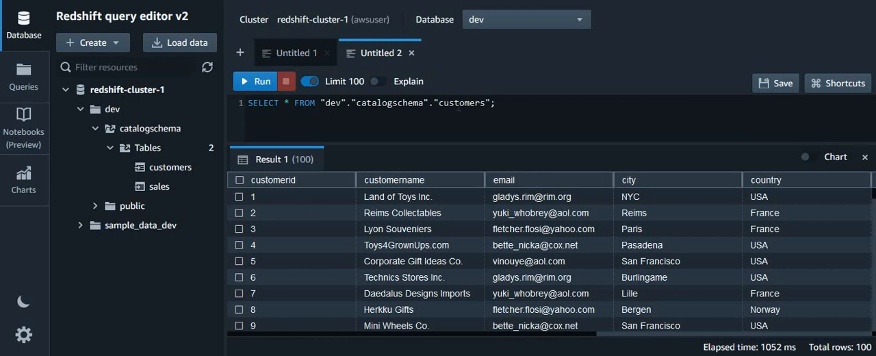
# - Change the queried table from customers to sales and run the query
pyautogui.doubleClick(458, 104)
pyautogui.write('sales')
pyautogui.click(256, 82)
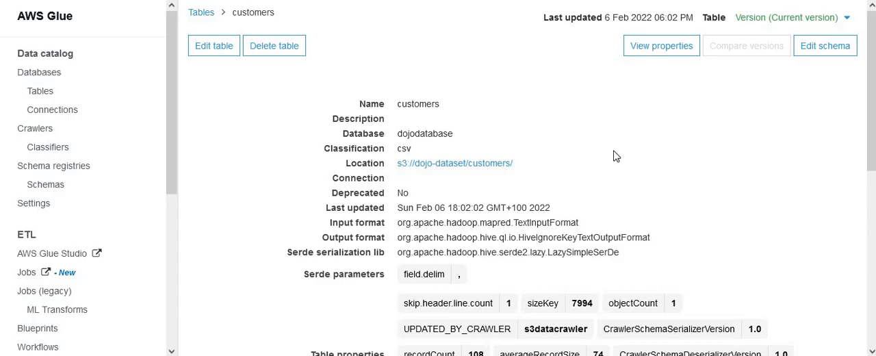
# - Switch to AWS Glue and list the data catalog's databases
pyautogui.click(46, 77)
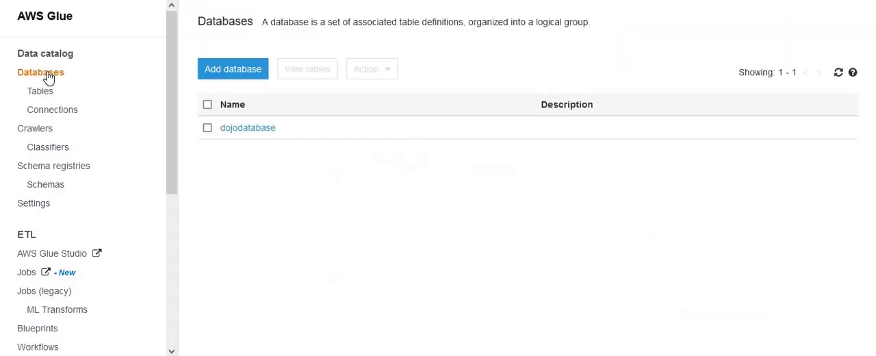